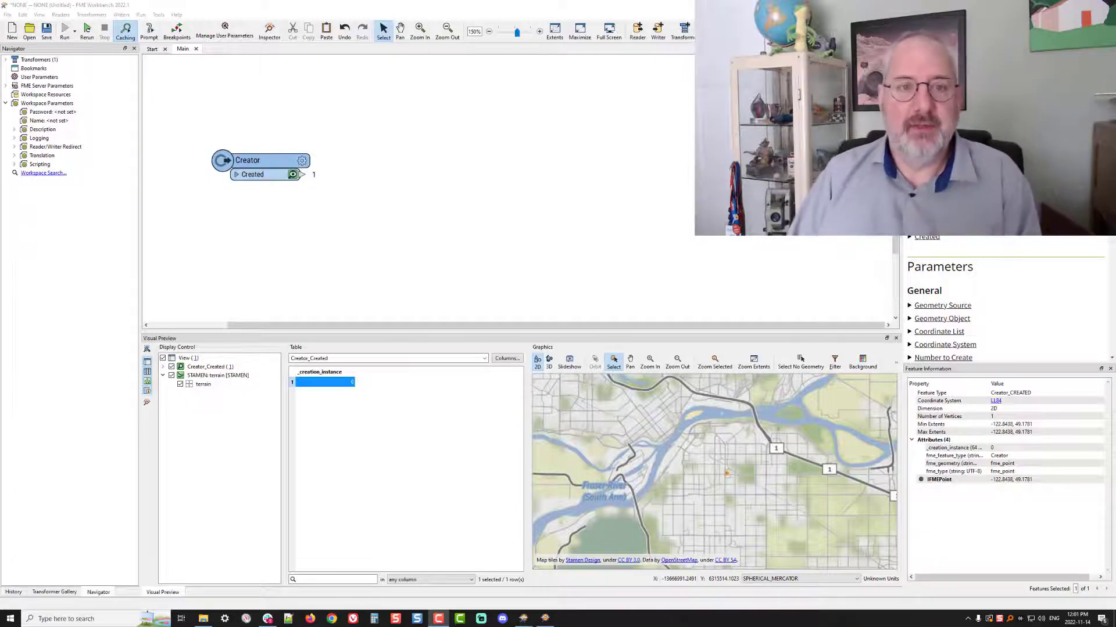
Add an H3HexagonalIndexer transformer and connect it to the Creator's Created output
{"action": "left_click", "coordinate": [416, 169]}
{"action": "type", "text": "h3"}
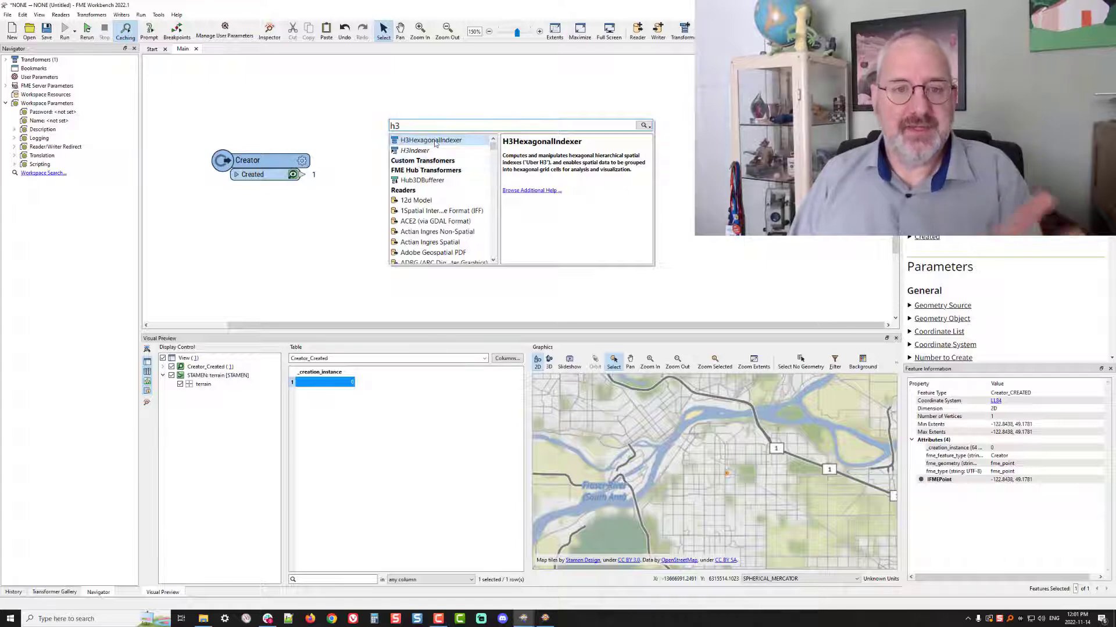
{"action": "double_click", "coordinate": [435, 143]}
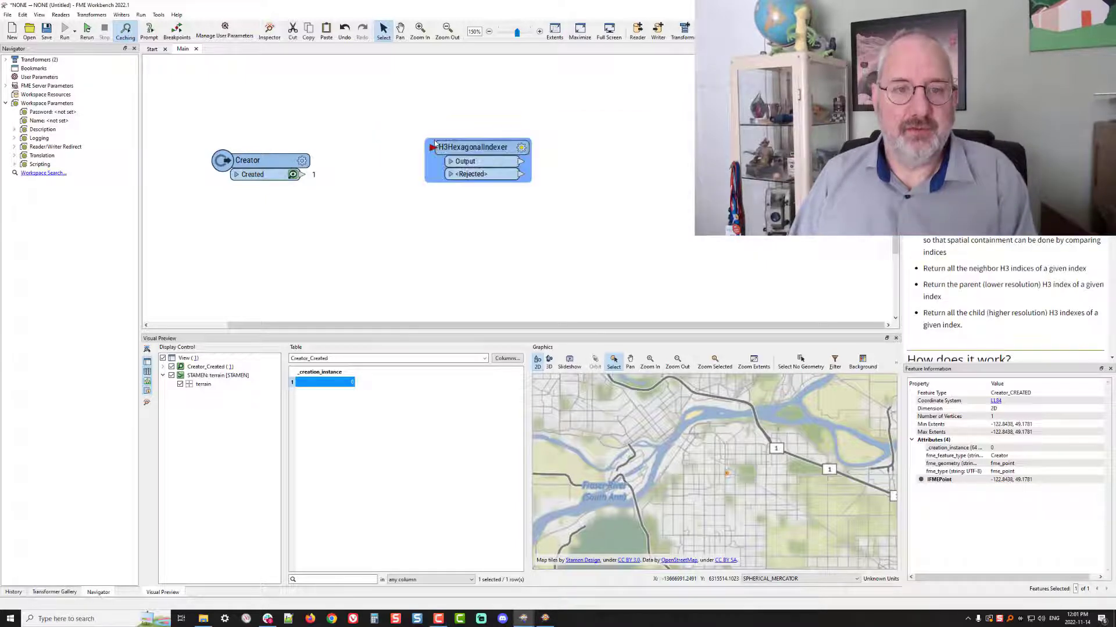
{"action": "left_click", "coordinate": [258, 163]}
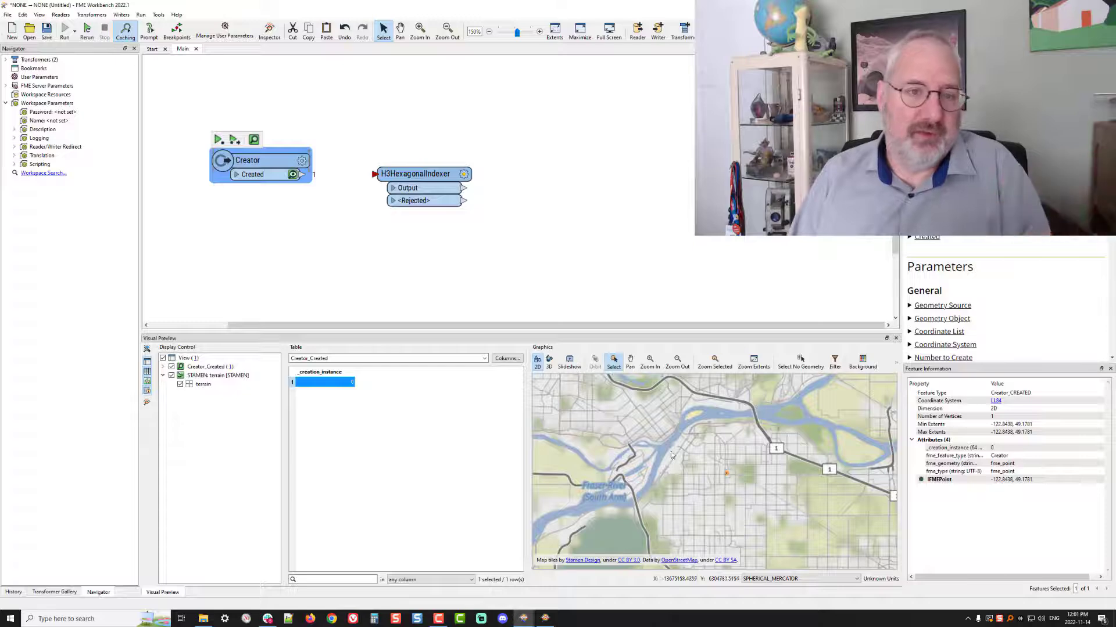
{"action": "mouse_move", "coordinate": [421, 177]}
{"action": "left_mouse_down"}
{"action": "mouse_move", "coordinate": [362, 183]}
{"action": "mouse_move", "coordinate": [411, 177]}
{"action": "left_mouse_up"}
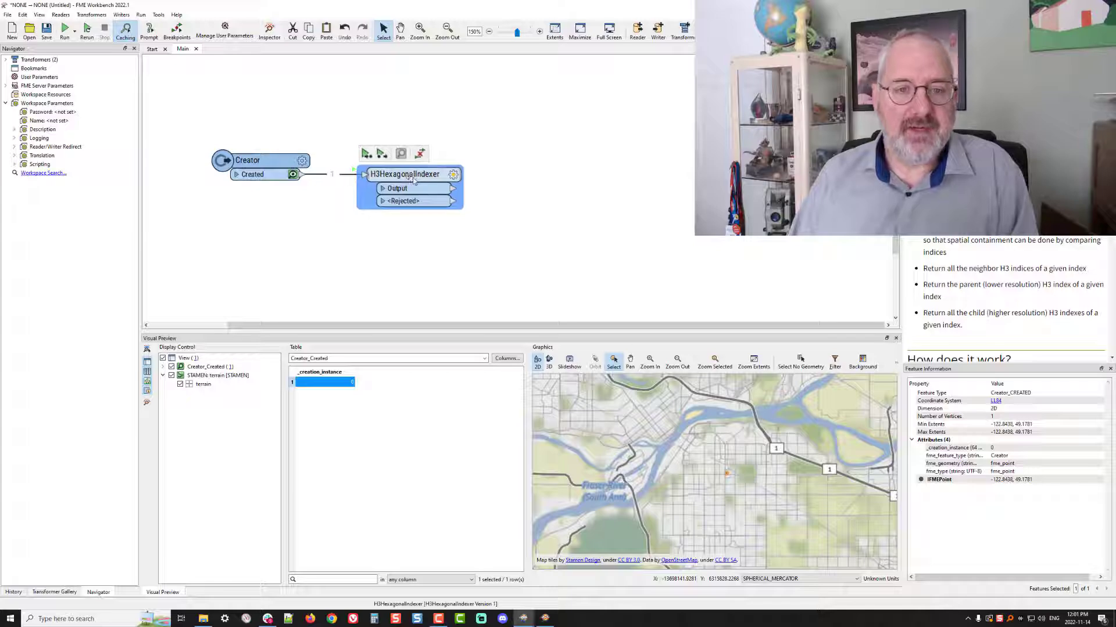
Configure the H3HexagonalIndexer to get the Index at resolution 11 (~25 m per edge) with geometry handling set to Keep
{"action": "left_click", "coordinate": [453, 175]}
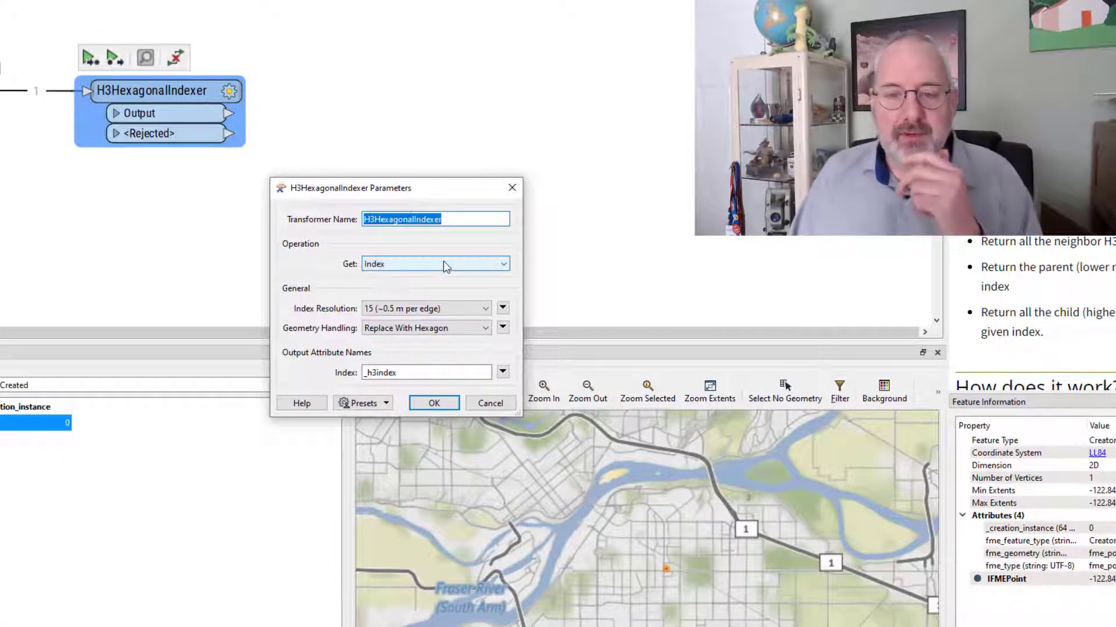
{"action": "left_click", "coordinate": [446, 266]}
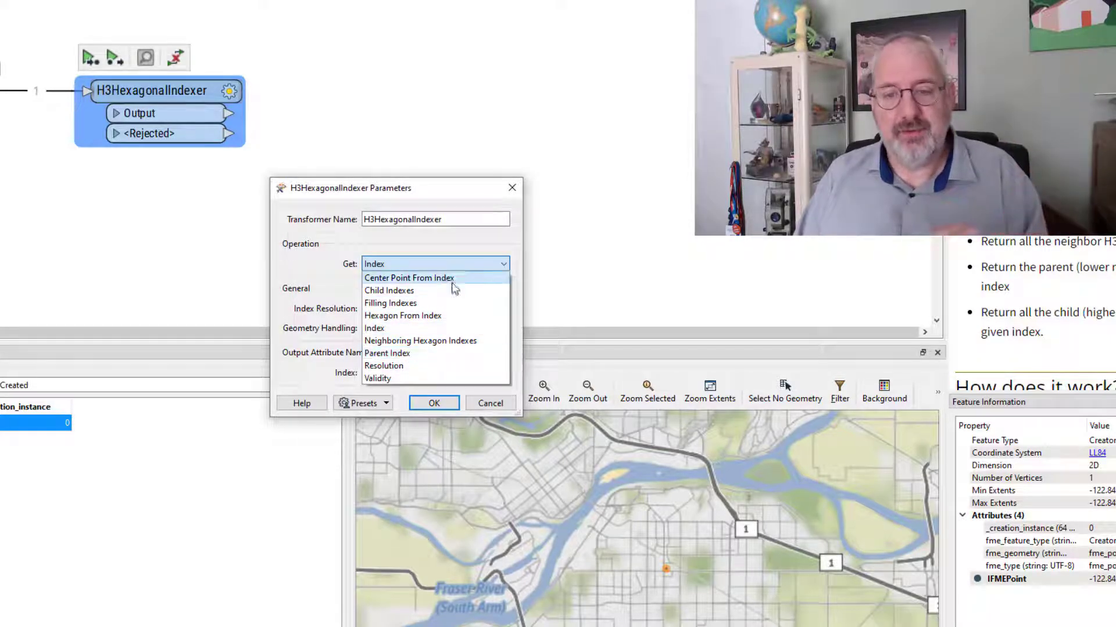
{"action": "left_click", "coordinate": [452, 242]}
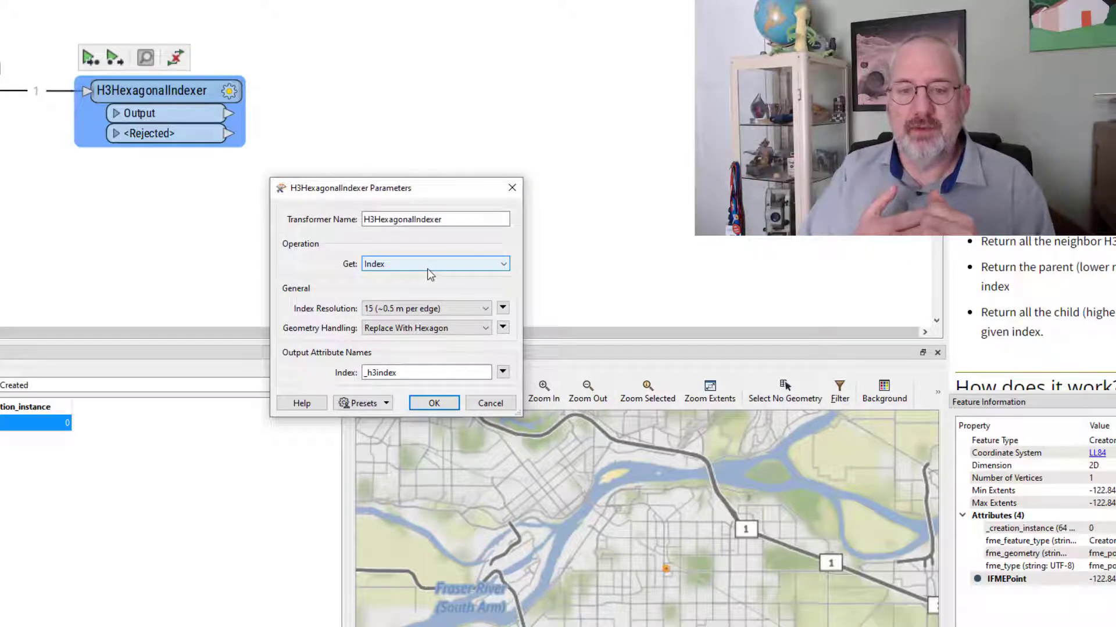
{"action": "left_click", "coordinate": [465, 308]}
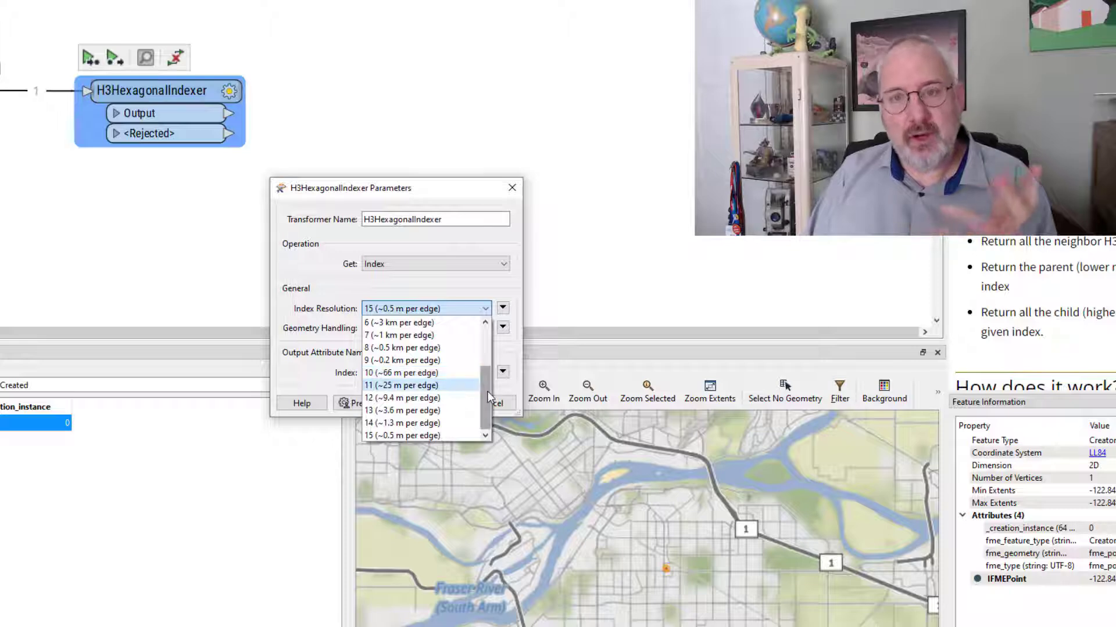
{"action": "left_click_drag", "start_coordinate": [483, 395], "coordinate": [492, 331]}
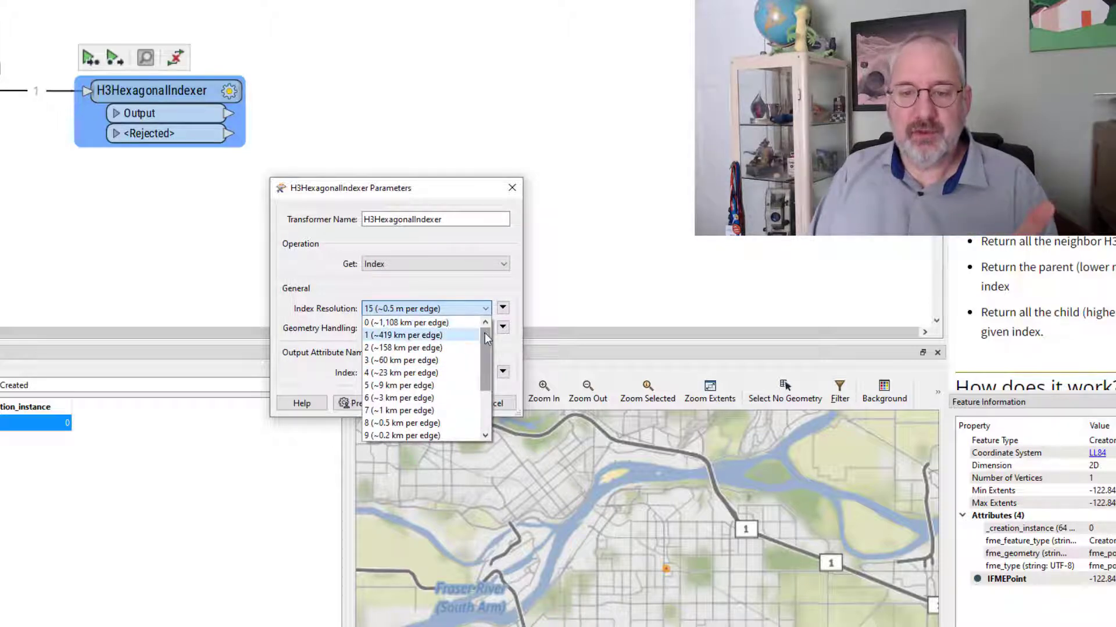
{"action": "left_click_drag", "start_coordinate": [484, 343], "coordinate": [484, 378]}
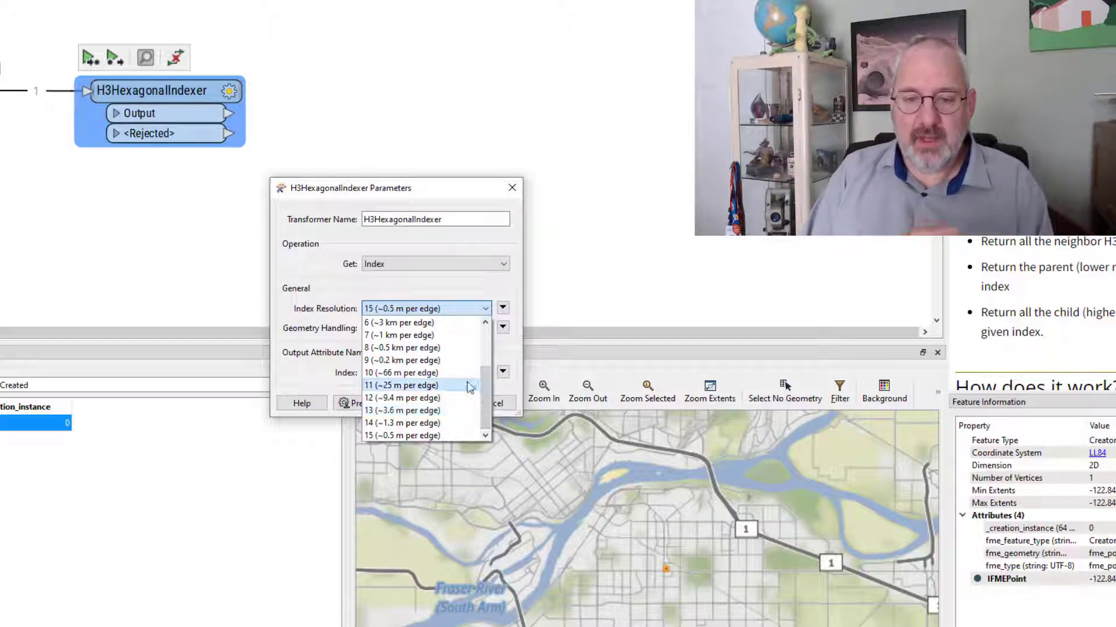
{"action": "left_click", "coordinate": [425, 385]}
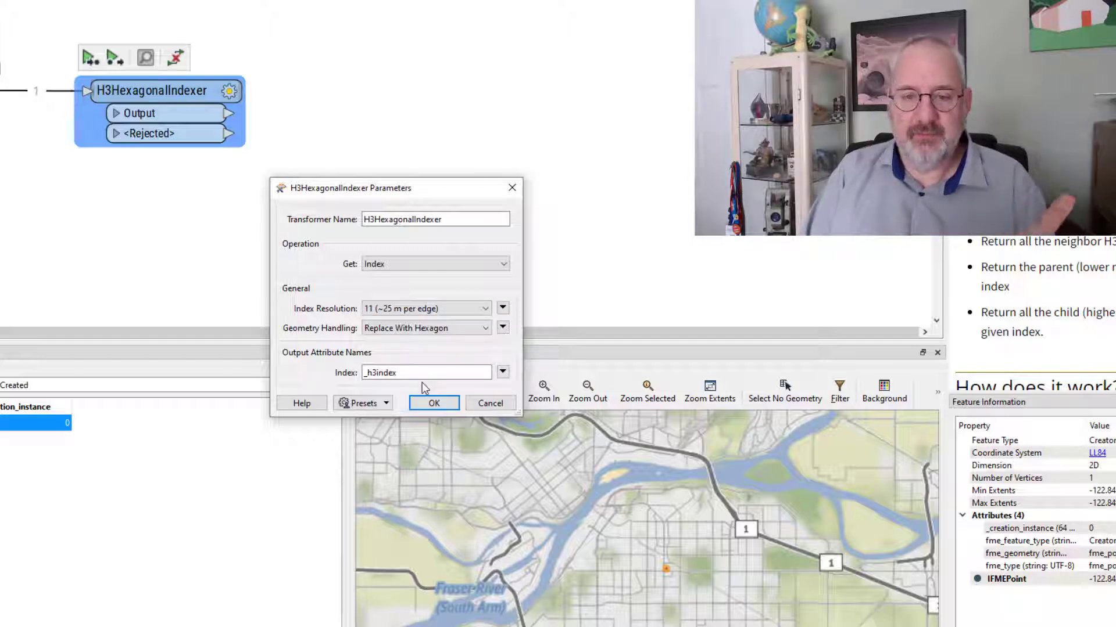
{"action": "left_click", "coordinate": [437, 334]}
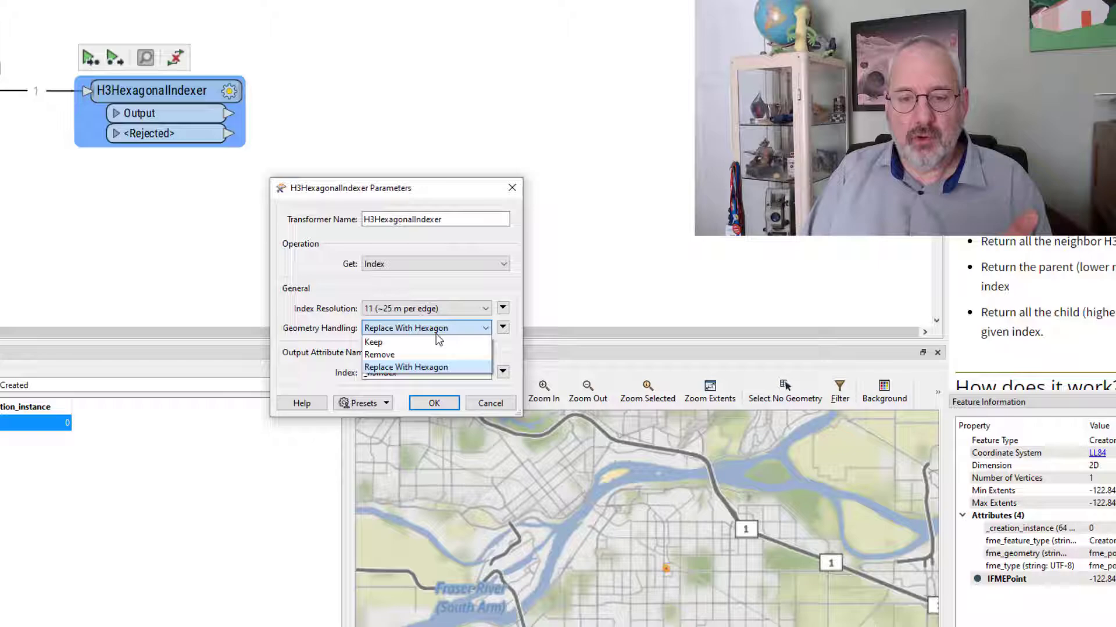
{"action": "left_click", "coordinate": [402, 341]}
{"action": "left_click", "coordinate": [430, 403]}
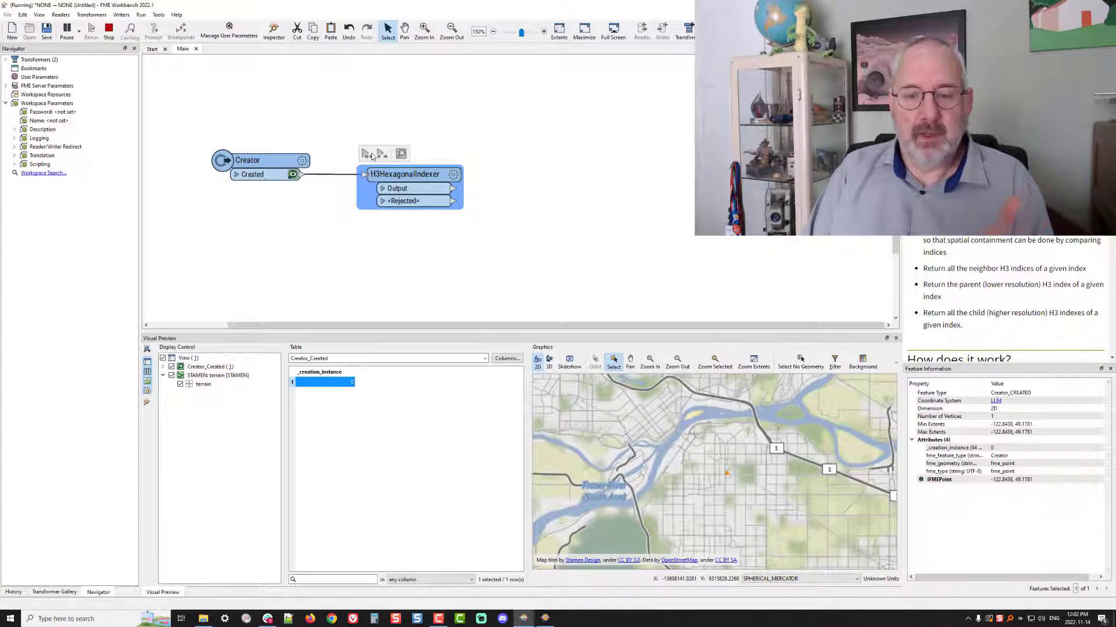
Run the H3HexagonalIndexer and view the full _h3index value of its output feature
{"action": "left_click", "coordinate": [443, 189]}
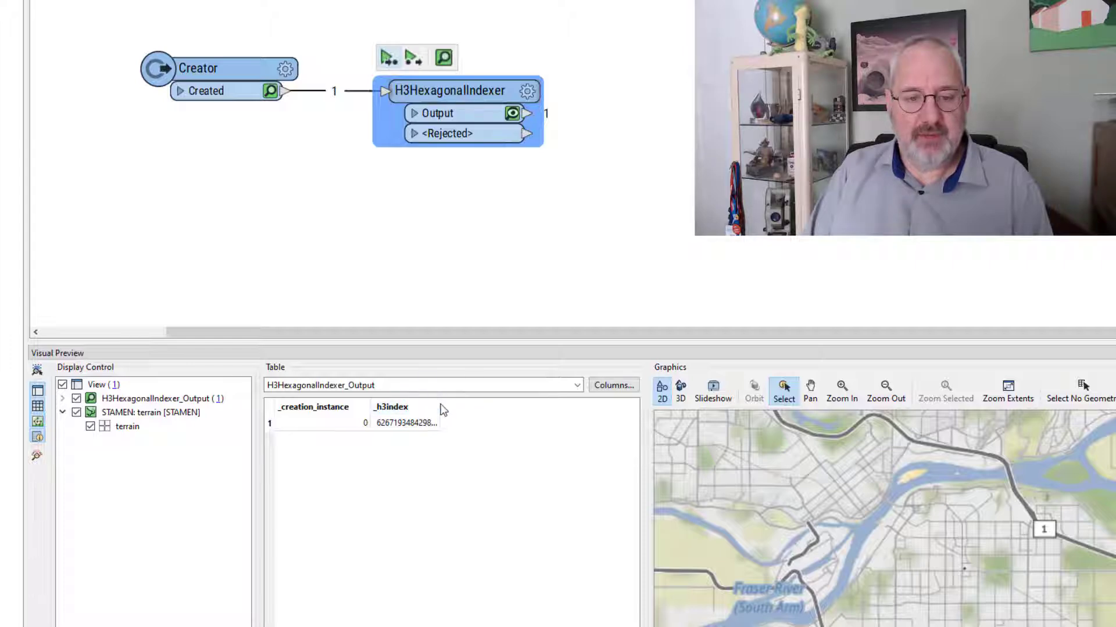
{"action": "double_click", "coordinate": [418, 425]}
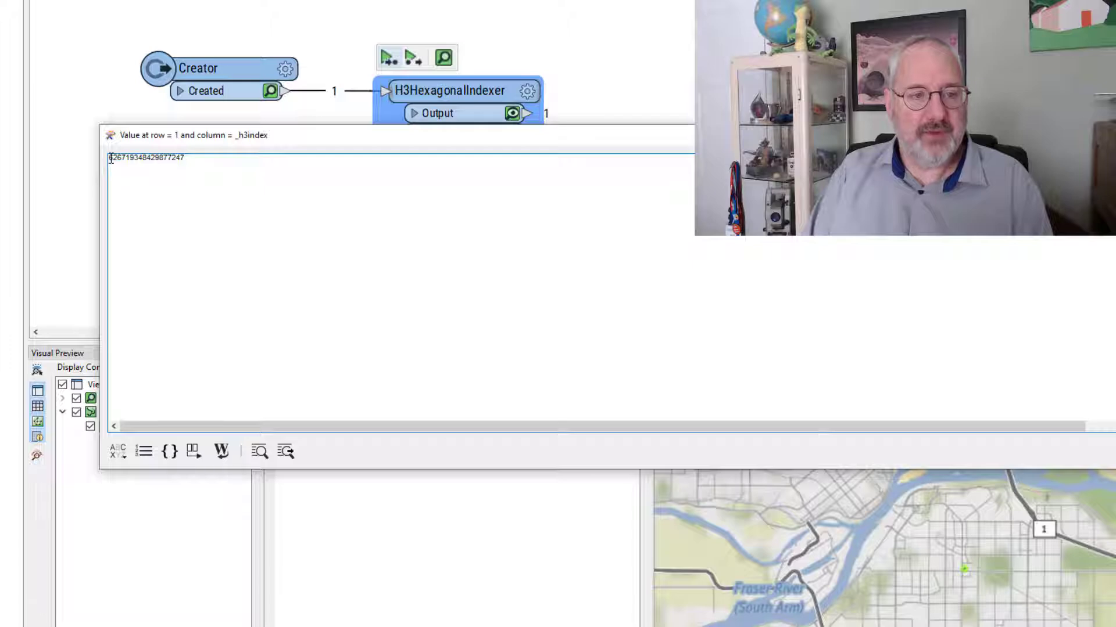
{"action": "left_click_drag", "start_coordinate": [111, 157], "coordinate": [250, 154]}
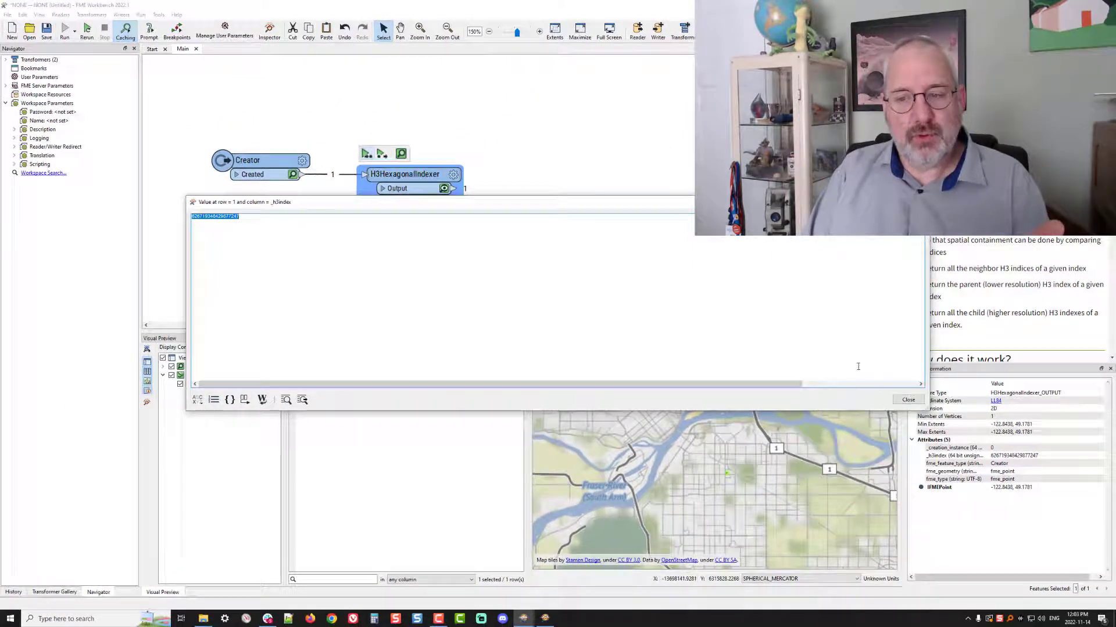
{"action": "left_click", "coordinate": [908, 400]}
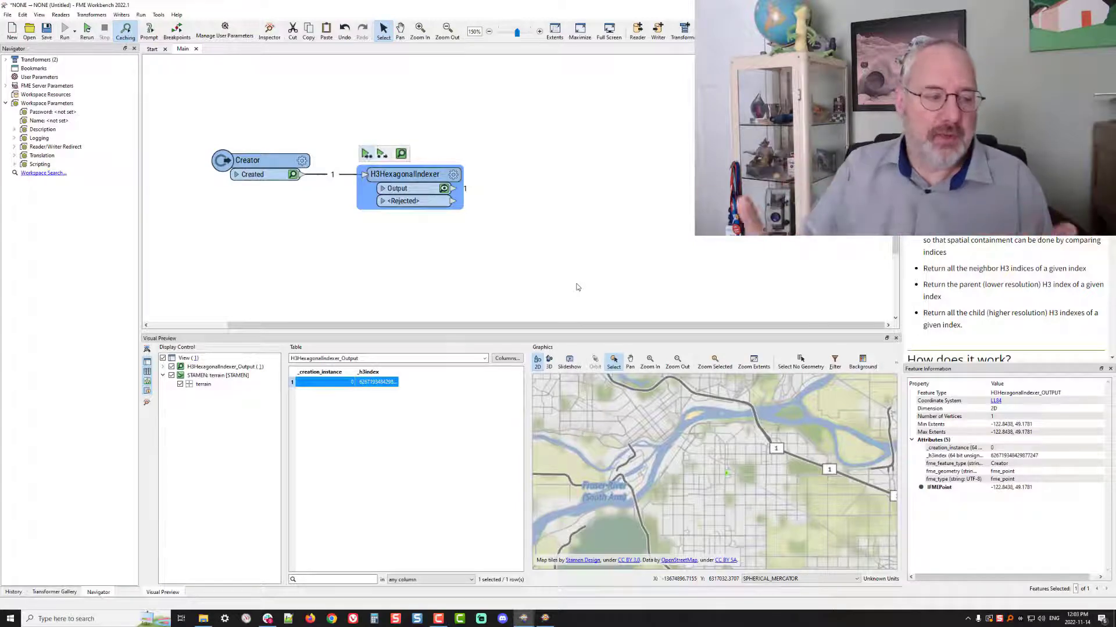
Set the H3HexagonalIndexer's geometry handling to Replace With Hexagon and rerun it to preview the hexagon on the map
{"action": "left_click", "coordinate": [453, 175]}
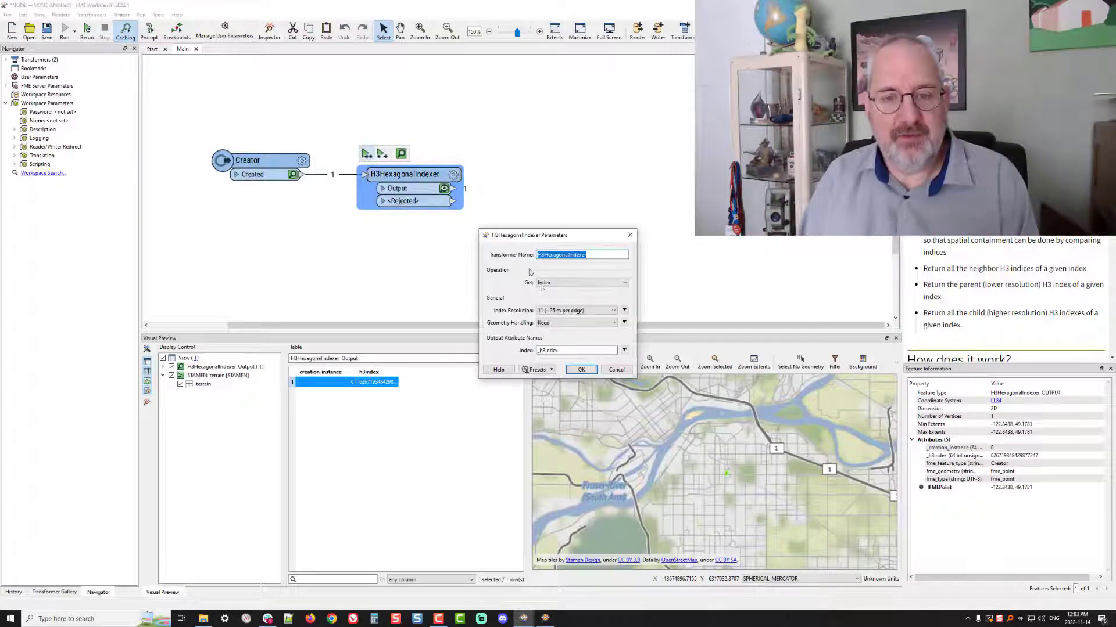
{"action": "left_click", "coordinate": [581, 323]}
{"action": "left_click", "coordinate": [572, 347]}
{"action": "left_click", "coordinate": [578, 369]}
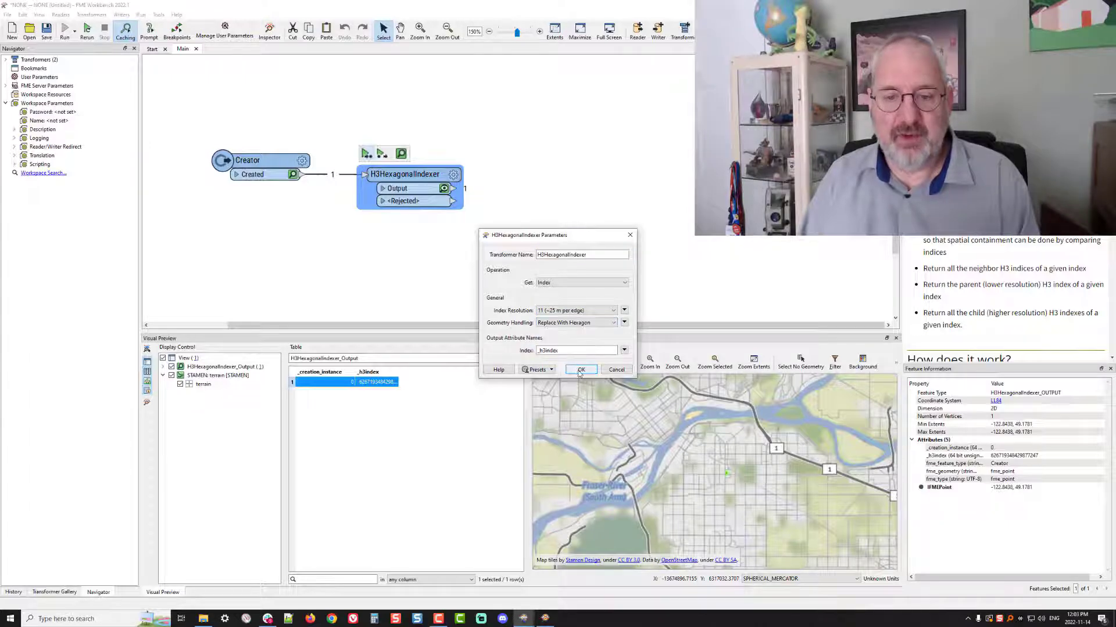
{"action": "left_click", "coordinate": [382, 154]}
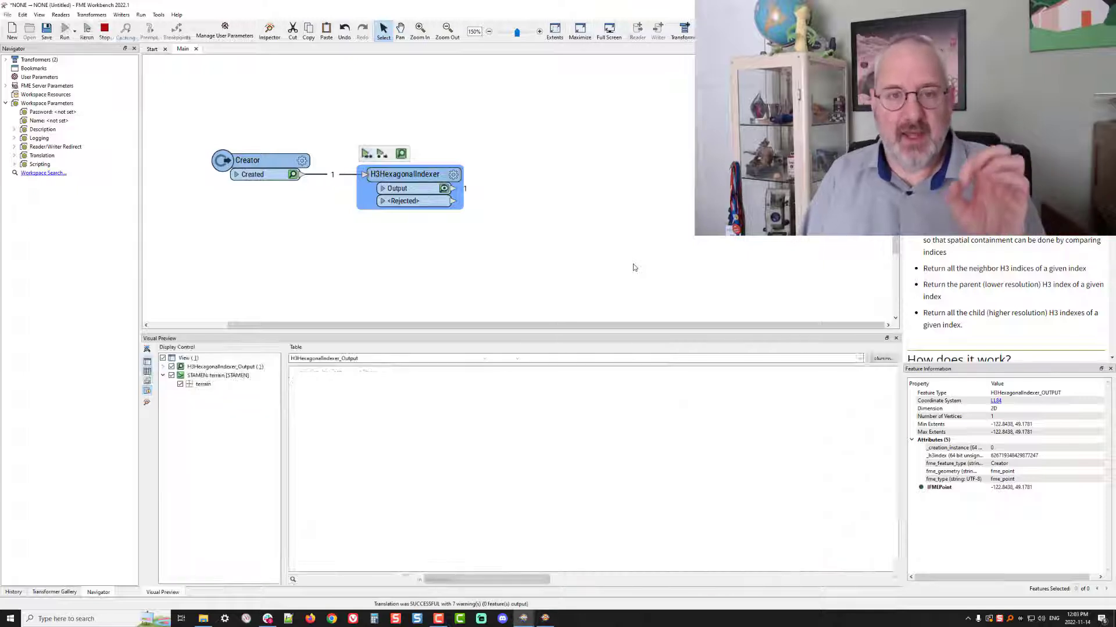
{"action": "scroll", "coordinate": [761, 473], "scroll_direction": "down", "scroll_amount": 3}
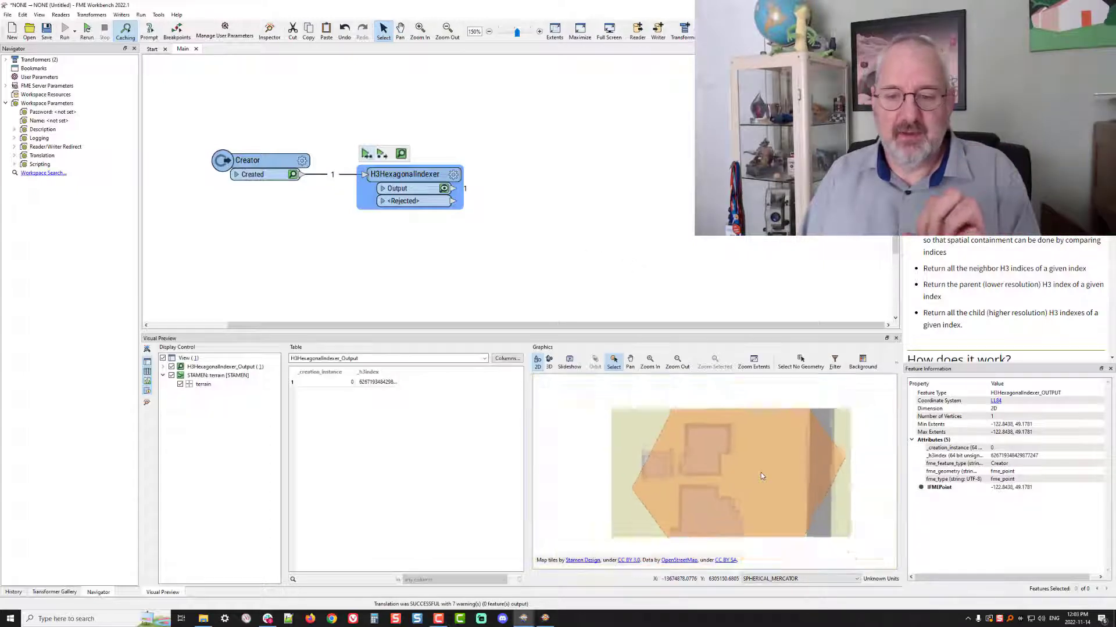
{"action": "scroll", "coordinate": [761, 472], "scroll_direction": "down", "scroll_amount": 2}
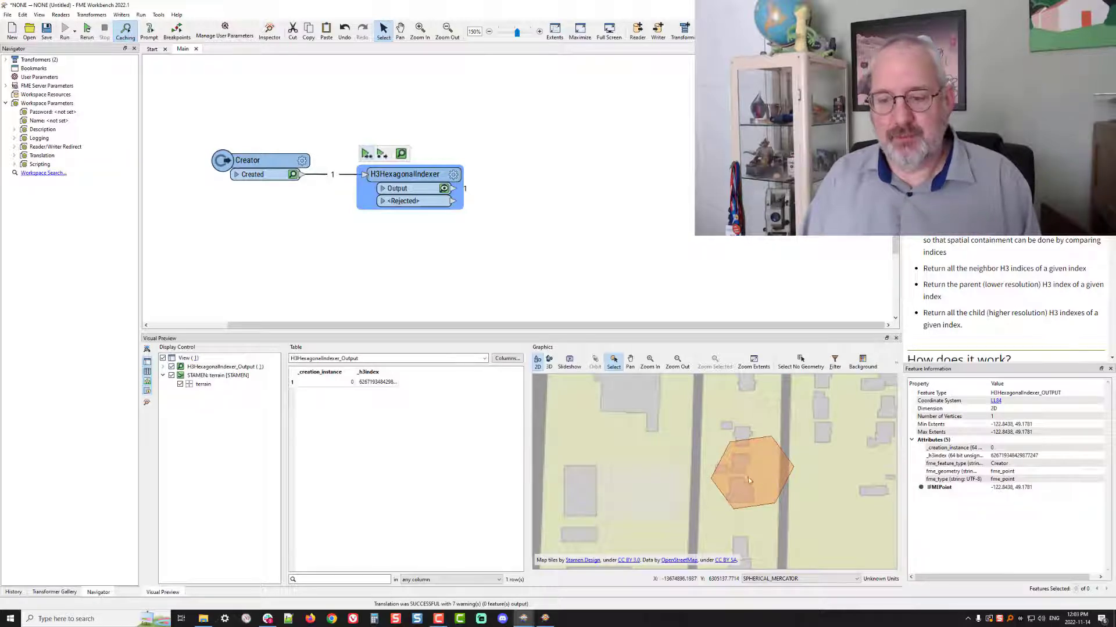
{"action": "scroll", "coordinate": [752, 465], "scroll_direction": "down", "scroll_amount": 2}
{"action": "scroll", "coordinate": [751, 465], "scroll_direction": "up", "scroll_amount": 2}
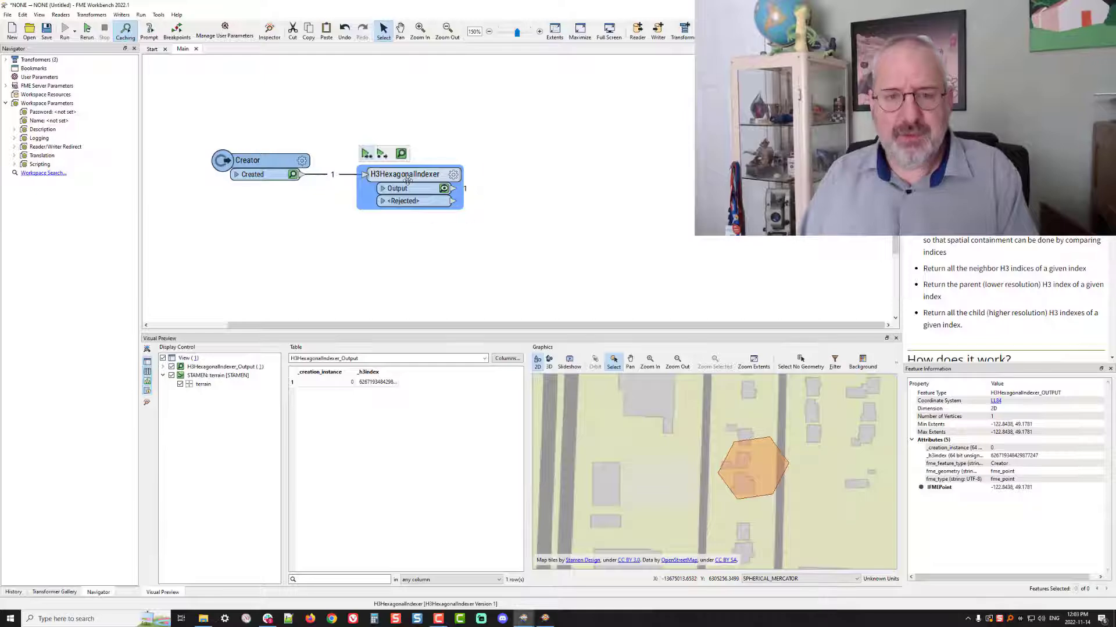
Duplicate the H3HexagonalIndexer and connect the copy to the original's Output port
{"action": "key", "text": "ctrl+c"}
{"action": "key", "text": "ctrl+v"}
{"action": "left_click_drag", "start_coordinate": [520, 190], "coordinate": [550, 171]}
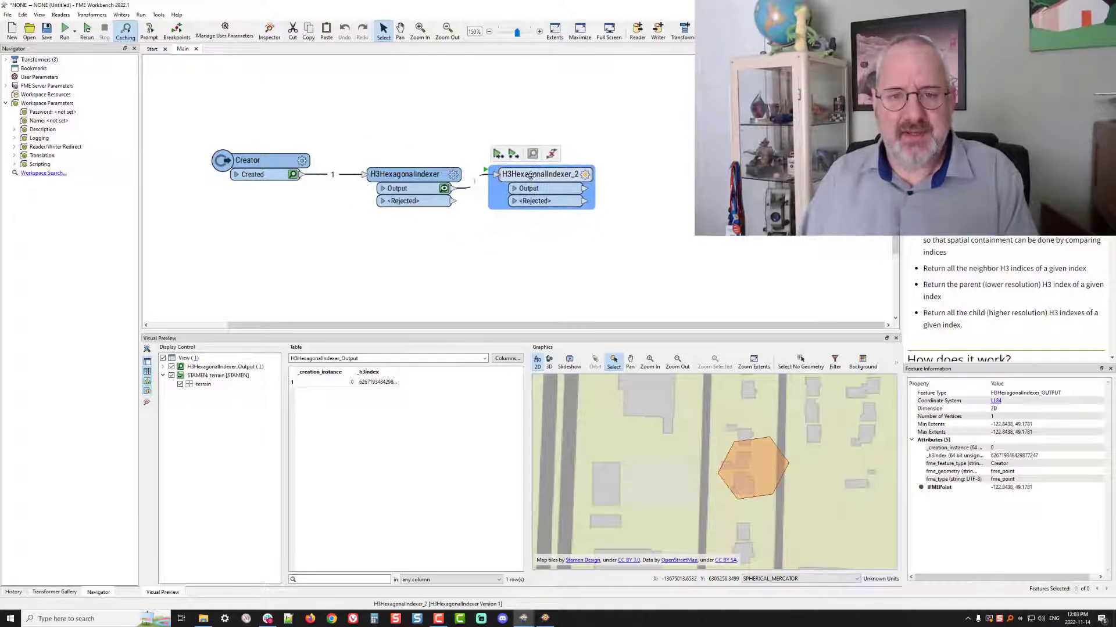
Configure the second indexer to get Neighboring Hexagon Indexes from _h3index with a maximum distance of 3 hexagons
{"action": "left_click", "coordinate": [584, 175]}
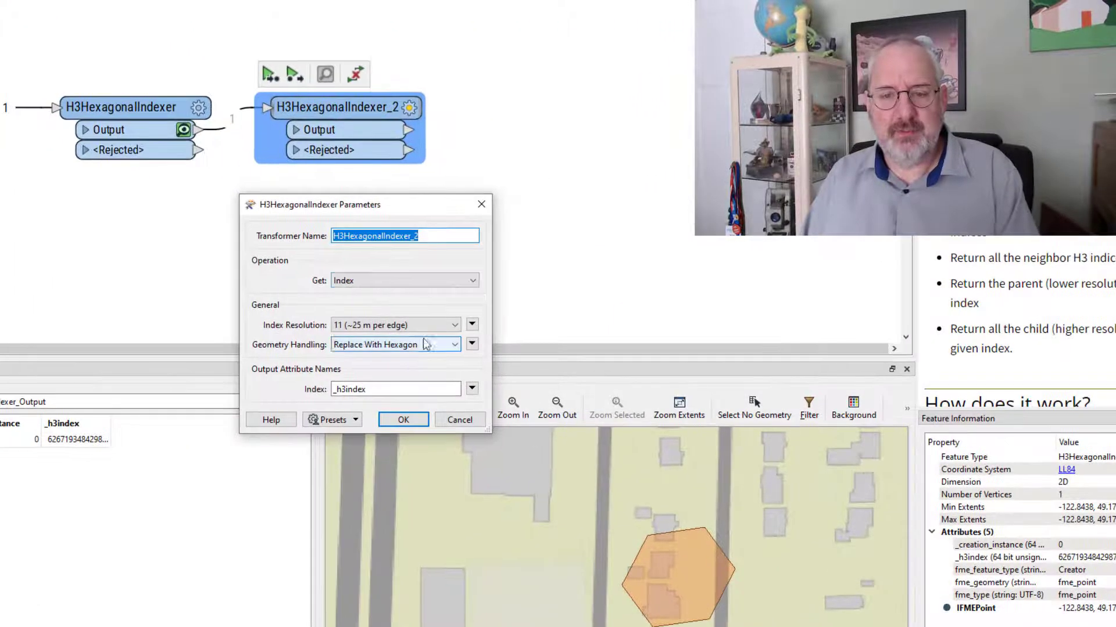
{"action": "left_click", "coordinate": [482, 282]}
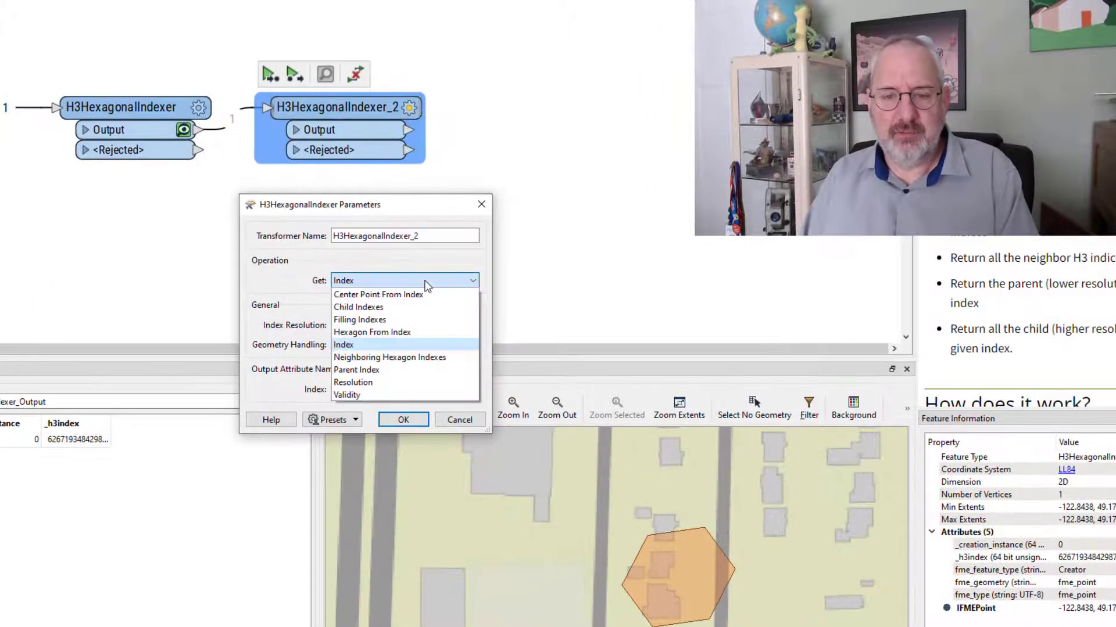
{"action": "left_click", "coordinate": [411, 357]}
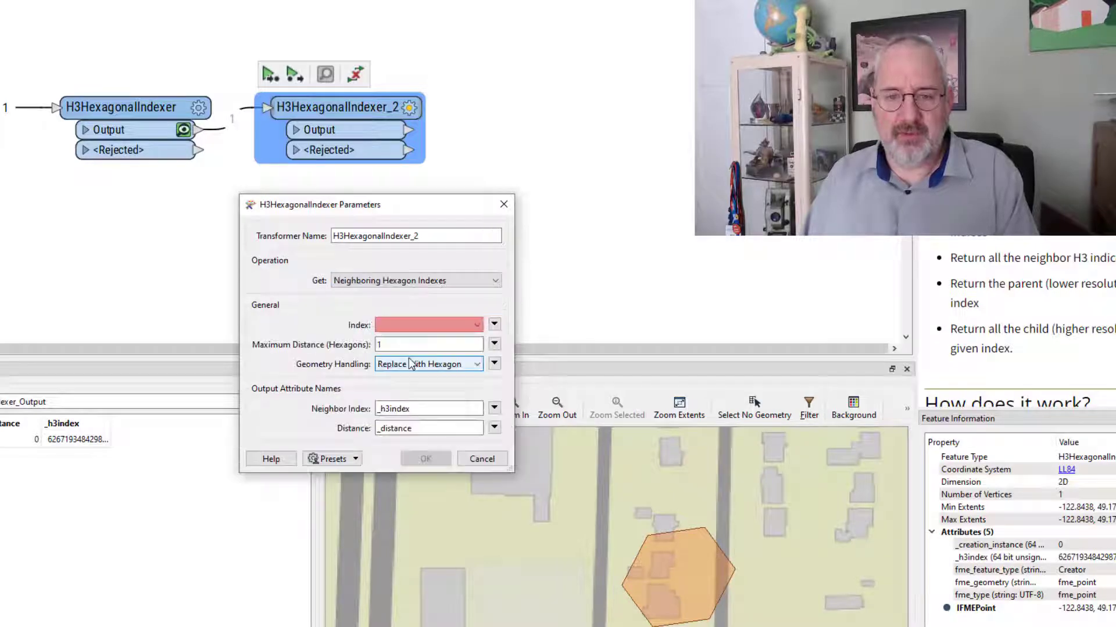
{"action": "left_click", "coordinate": [413, 321]}
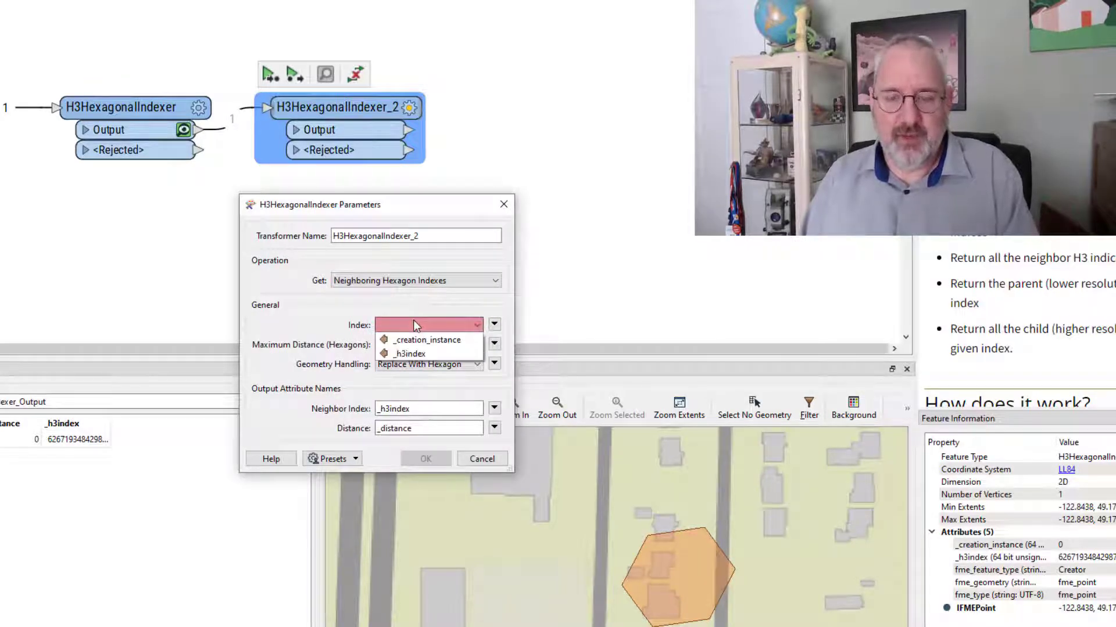
{"action": "left_click", "coordinate": [410, 353]}
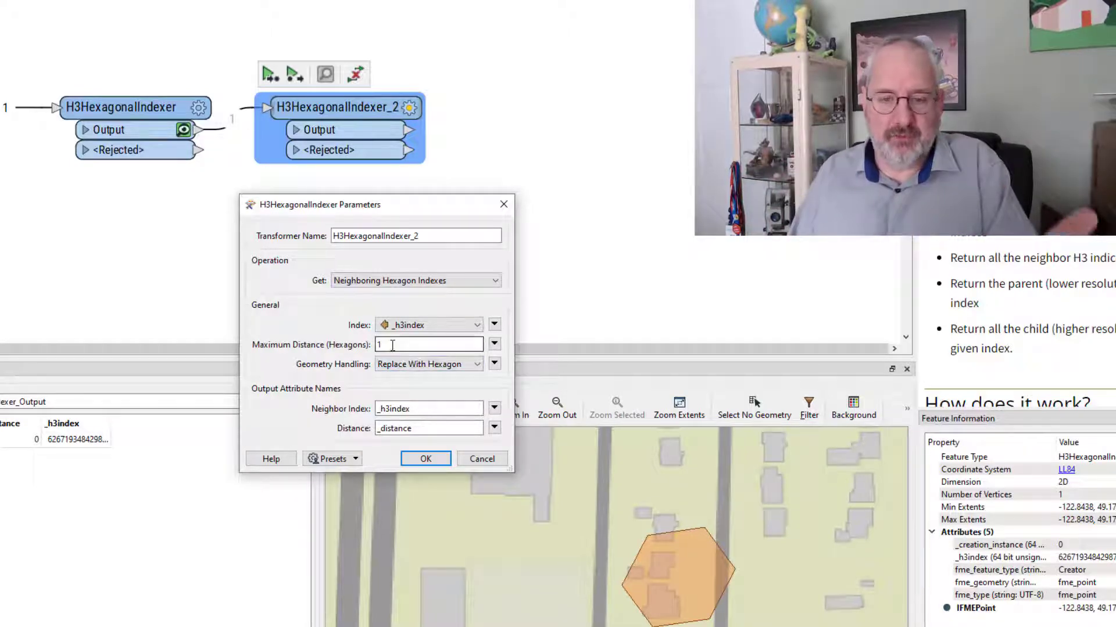
{"action": "double_click", "coordinate": [392, 345]}
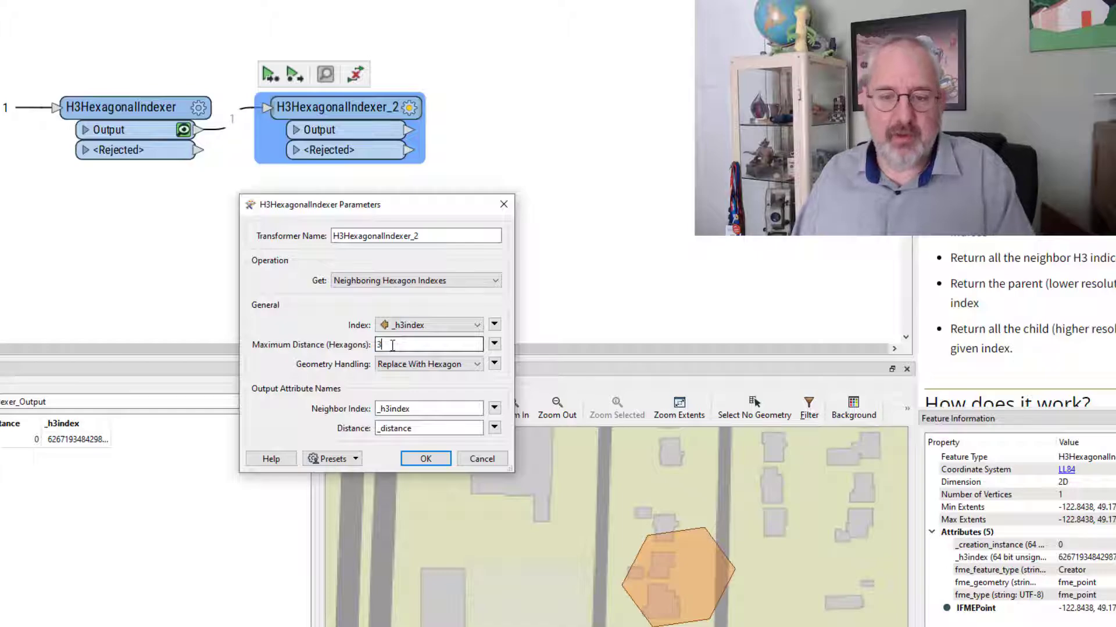
{"action": "left_click", "coordinate": [425, 459]}
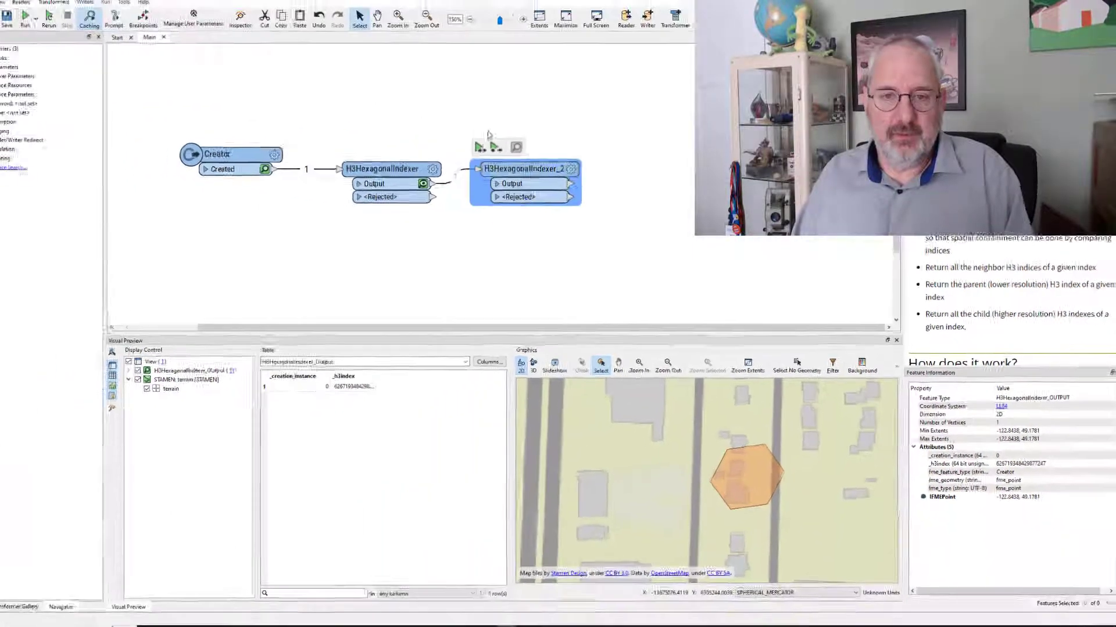
Run the second indexer and inspect individual neighboring hexagons and their distance values in its output
{"action": "left_click", "coordinate": [480, 148]}
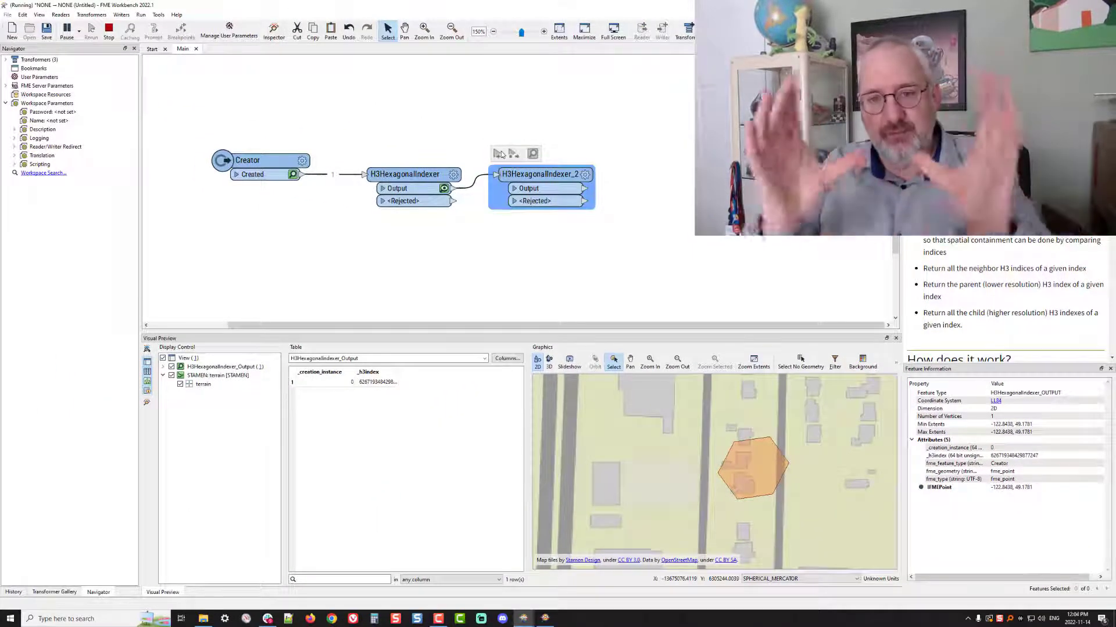
{"action": "left_click", "coordinate": [575, 188]}
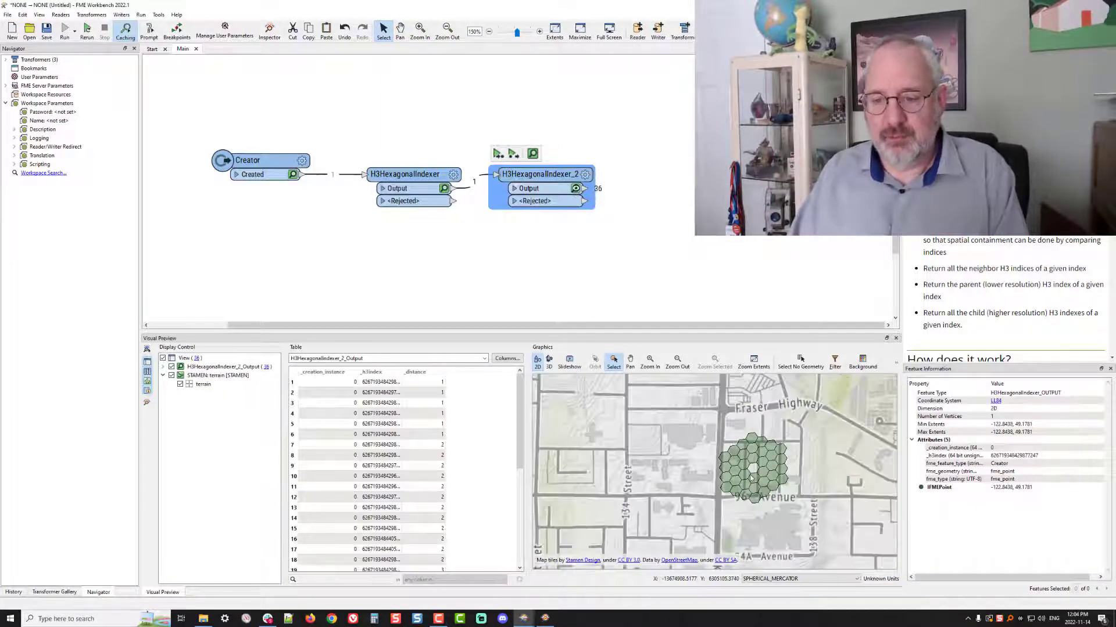
{"action": "scroll", "coordinate": [751, 478], "scroll_direction": "up", "scroll_amount": 2}
{"action": "scroll", "coordinate": [751, 478], "scroll_direction": "up", "scroll_amount": 1}
{"action": "left_click", "coordinate": [774, 460]}
{"action": "left_click", "coordinate": [793, 445]}
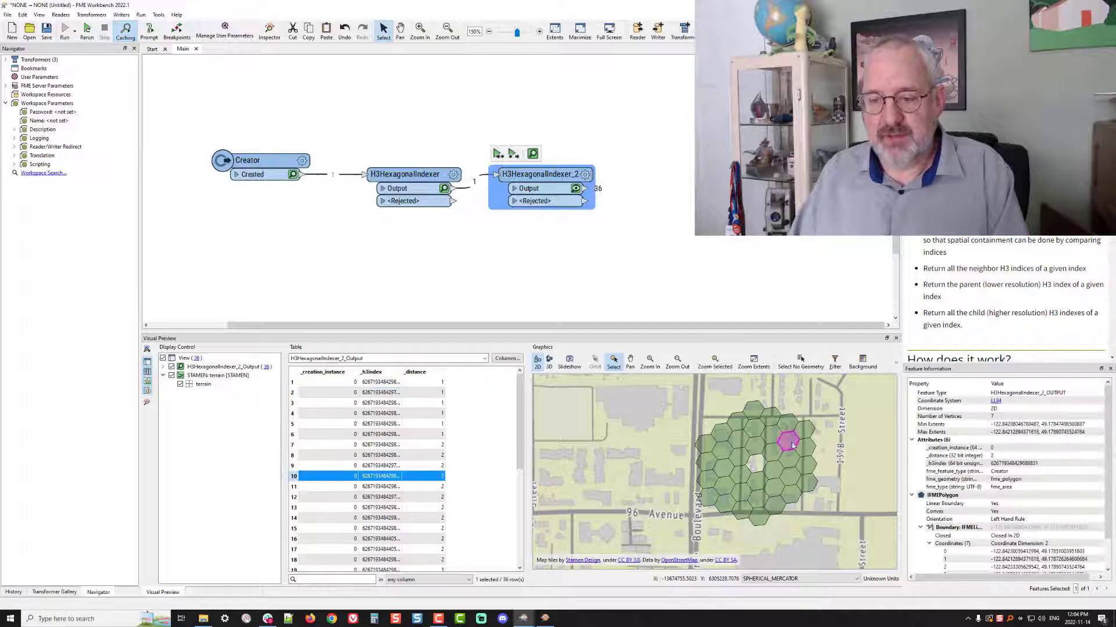
{"action": "left_click", "coordinate": [802, 438]}
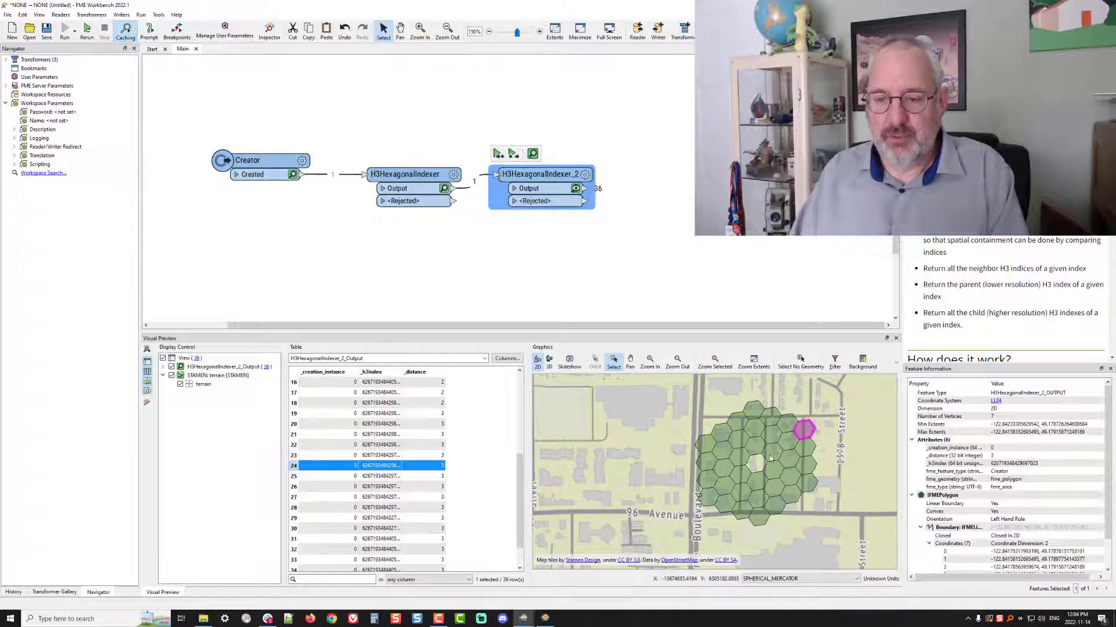
Inspect an outer-ring neighboring hexagon on the map in the second indexer's output
{"action": "left_click", "coordinate": [790, 444]}
{"action": "left_click", "coordinate": [802, 430]}
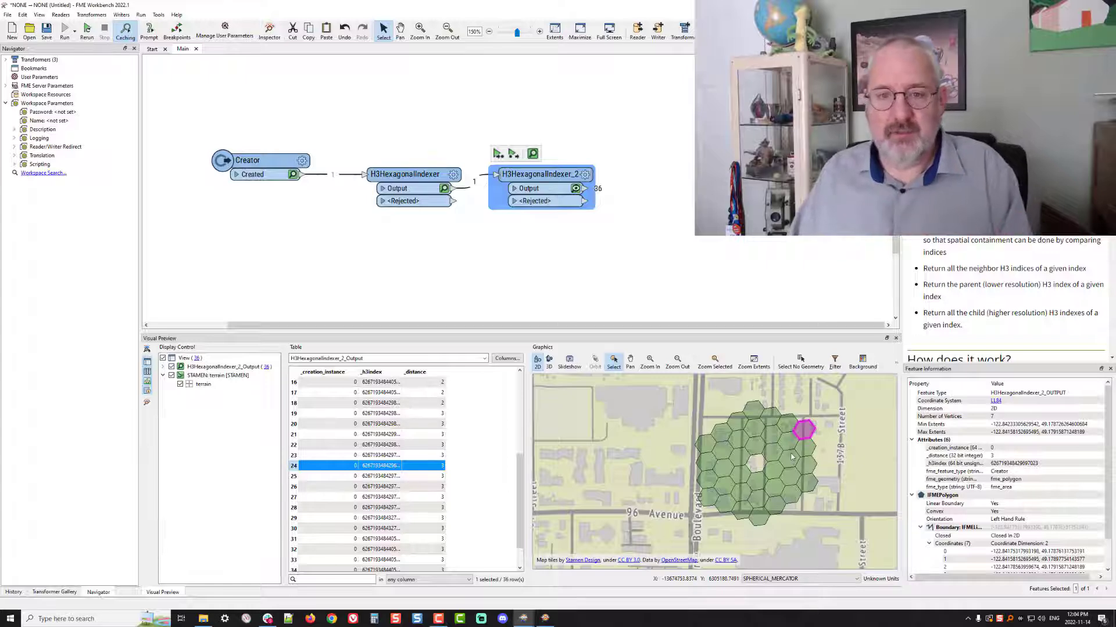
Add another H3HexagonalIndexer below the first one and connect it to the Creator's Created port
{"action": "left_click", "coordinate": [405, 252]}
{"action": "type", "text": "h3"}
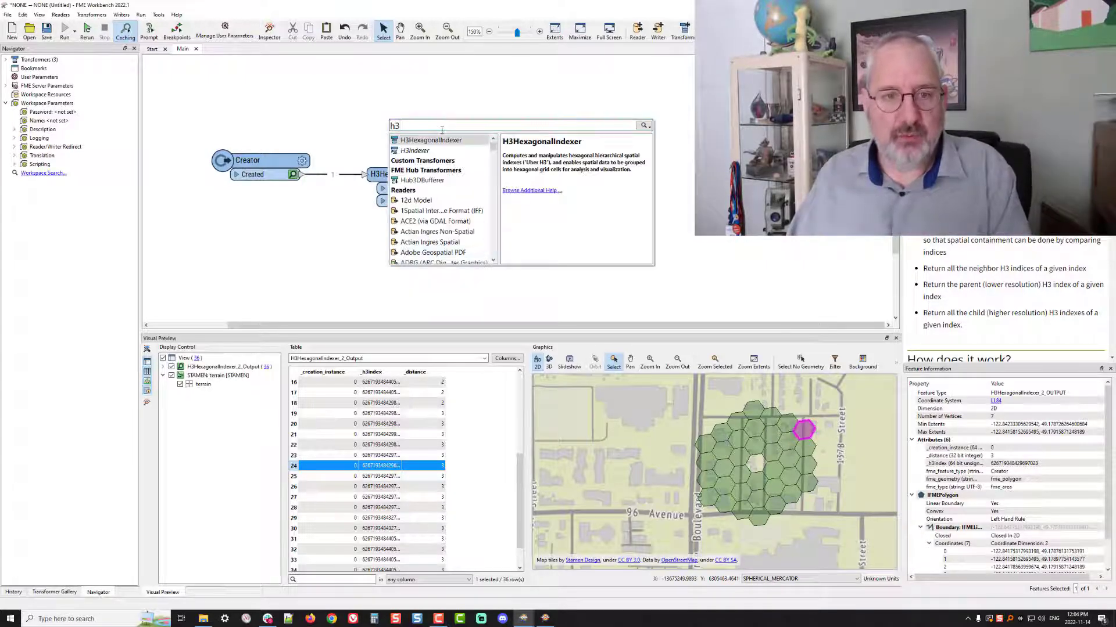
{"action": "double_click", "coordinate": [433, 141]}
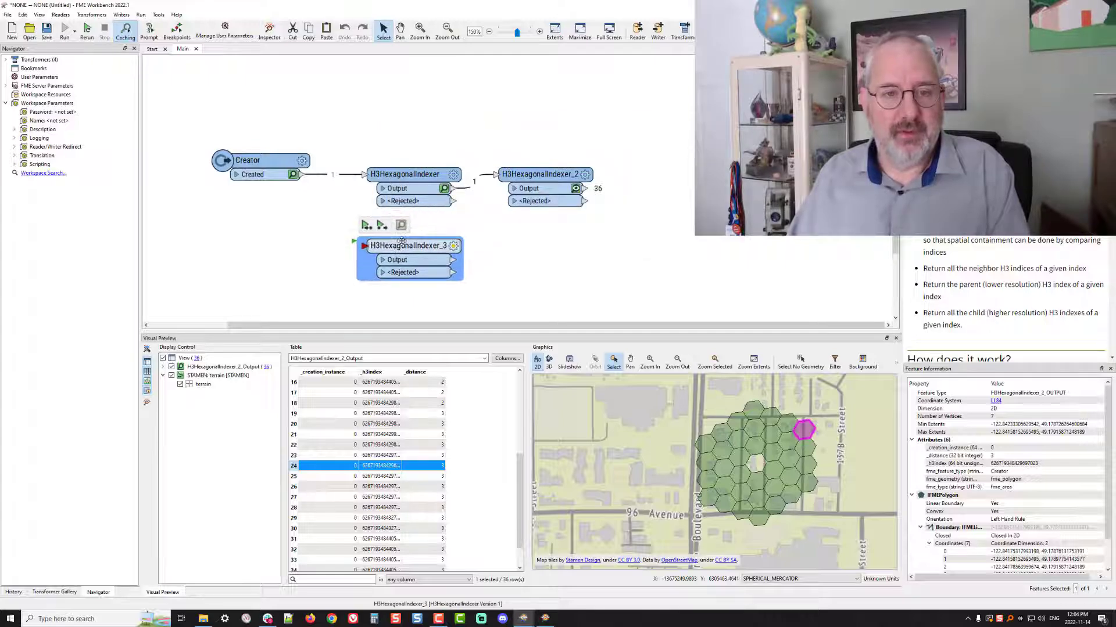
{"action": "left_click_drag", "start_coordinate": [299, 174], "coordinate": [365, 246]}
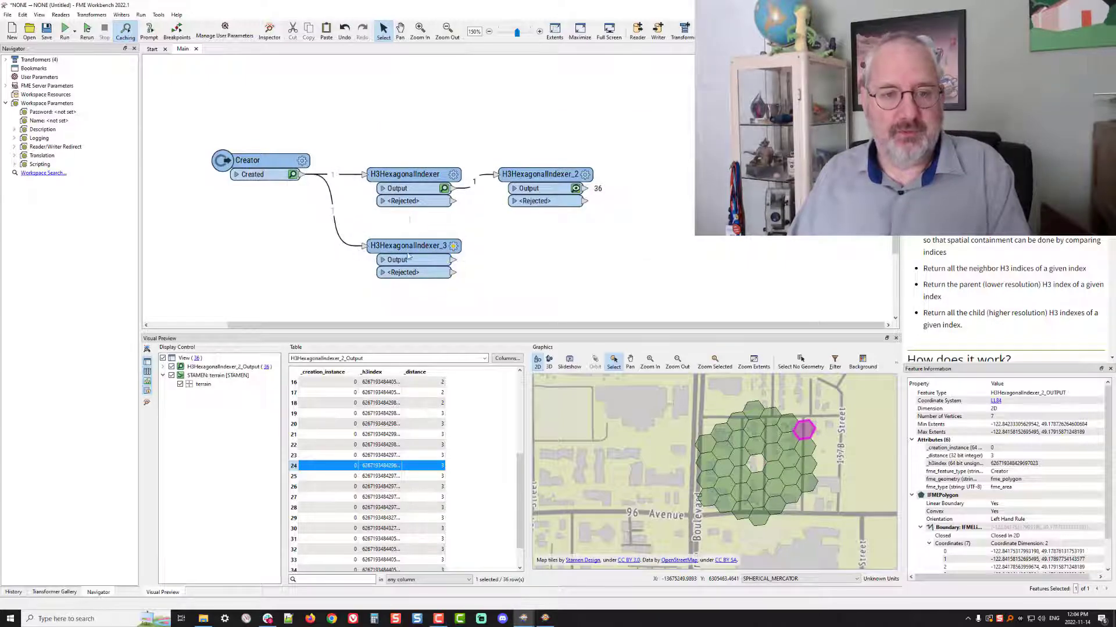
{"action": "left_click", "coordinate": [453, 246]}
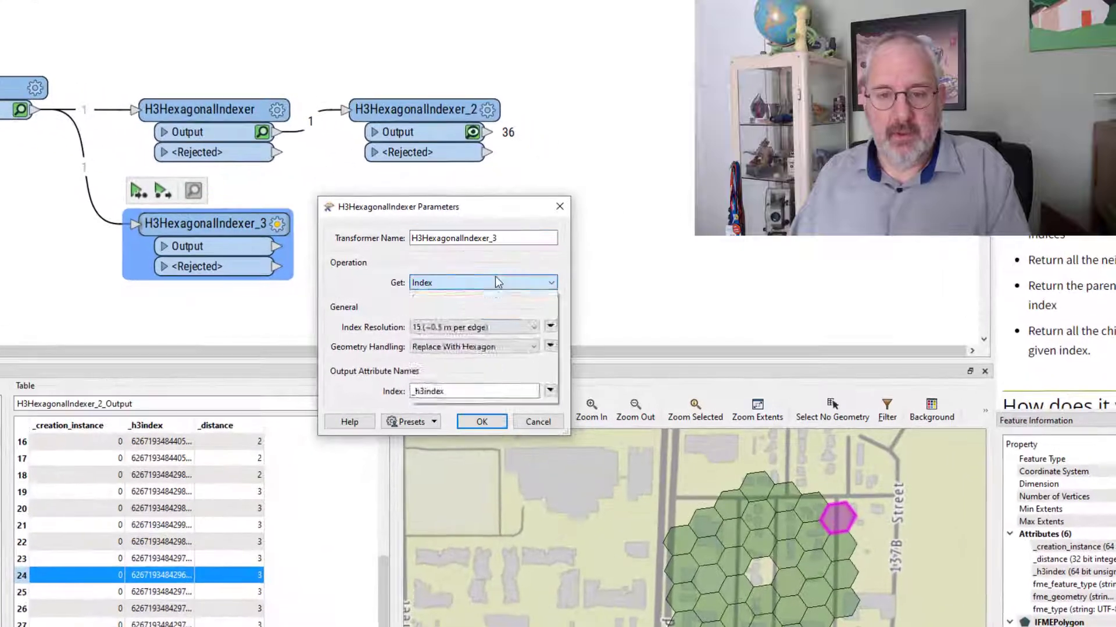
{"action": "left_click", "coordinate": [590, 281]}
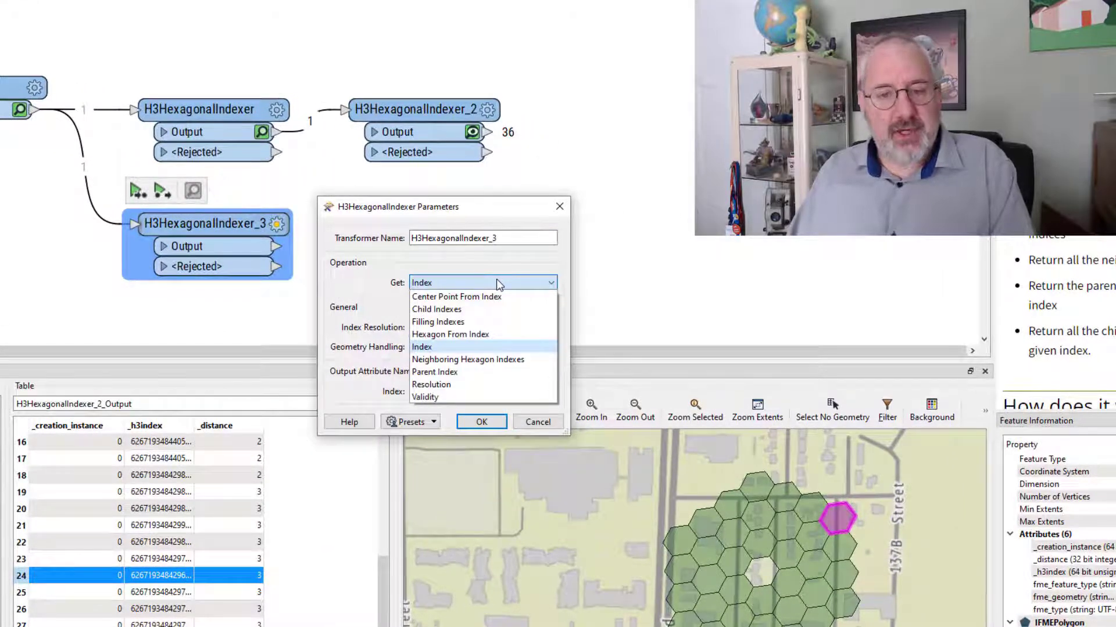
{"action": "left_click", "coordinate": [454, 375]}
{"action": "left_click", "coordinate": [486, 327]}
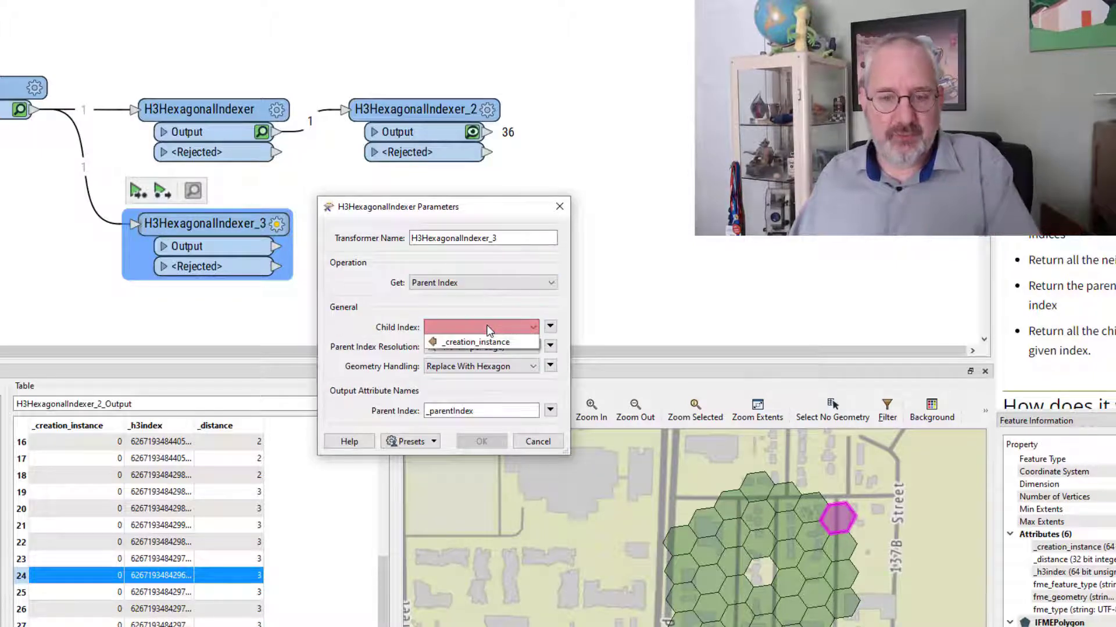
{"action": "left_click", "coordinate": [509, 305]}
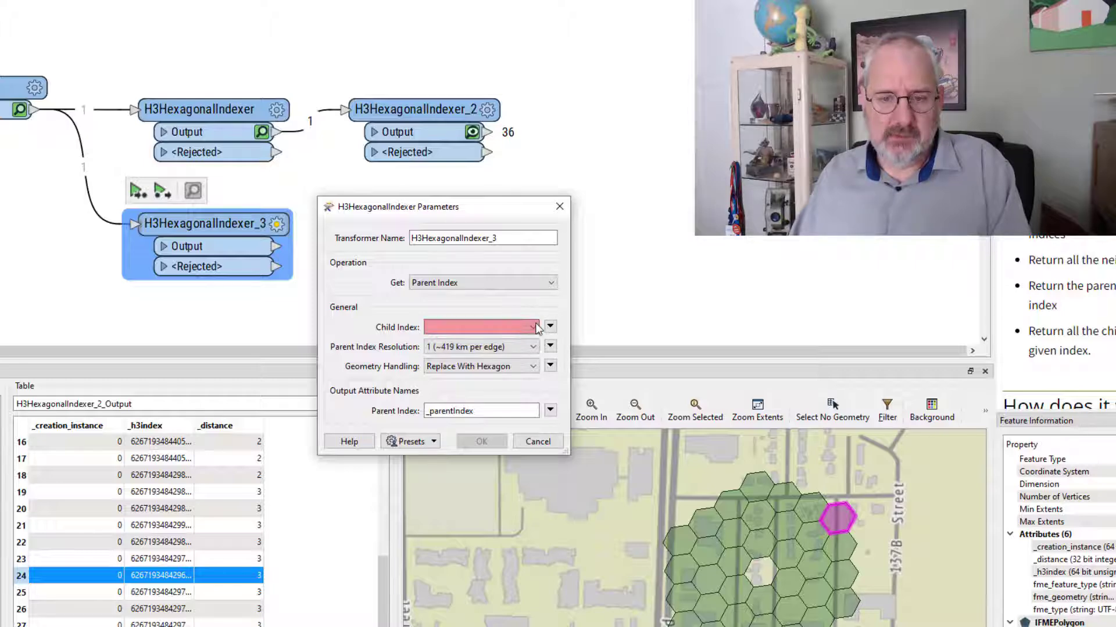
{"action": "left_click", "coordinate": [528, 327]}
{"action": "left_click", "coordinate": [542, 446]}
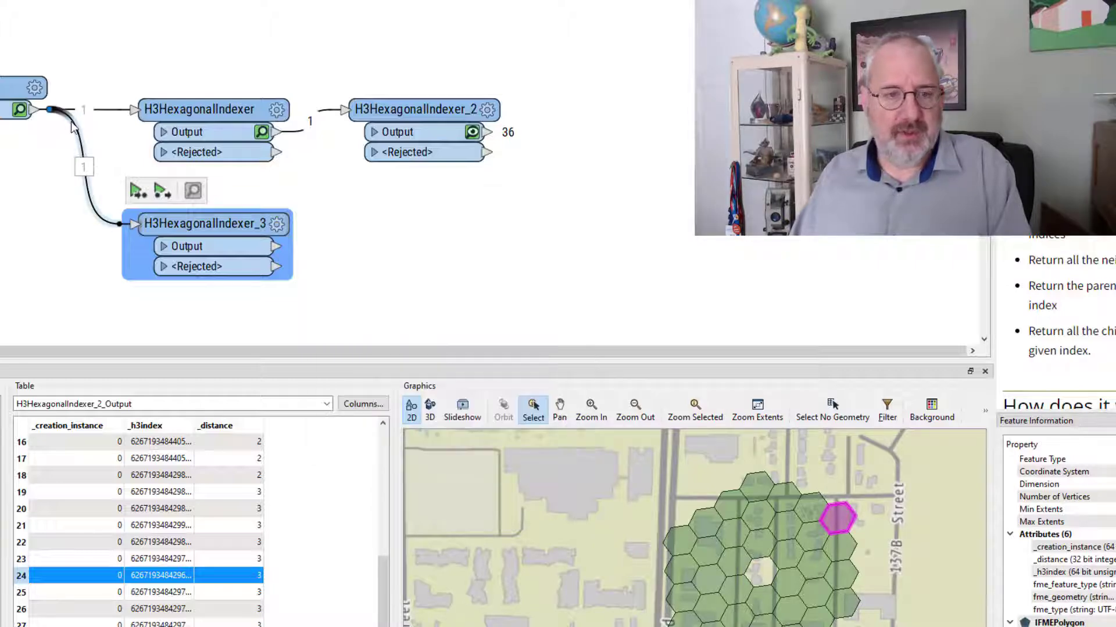
Reroute the third indexer's input to the first indexer's Output and configure it to get Parent Index from _h3index at resolution 7 (~1 km per edge)
{"action": "left_click_drag", "start_coordinate": [69, 122], "coordinate": [268, 136]}
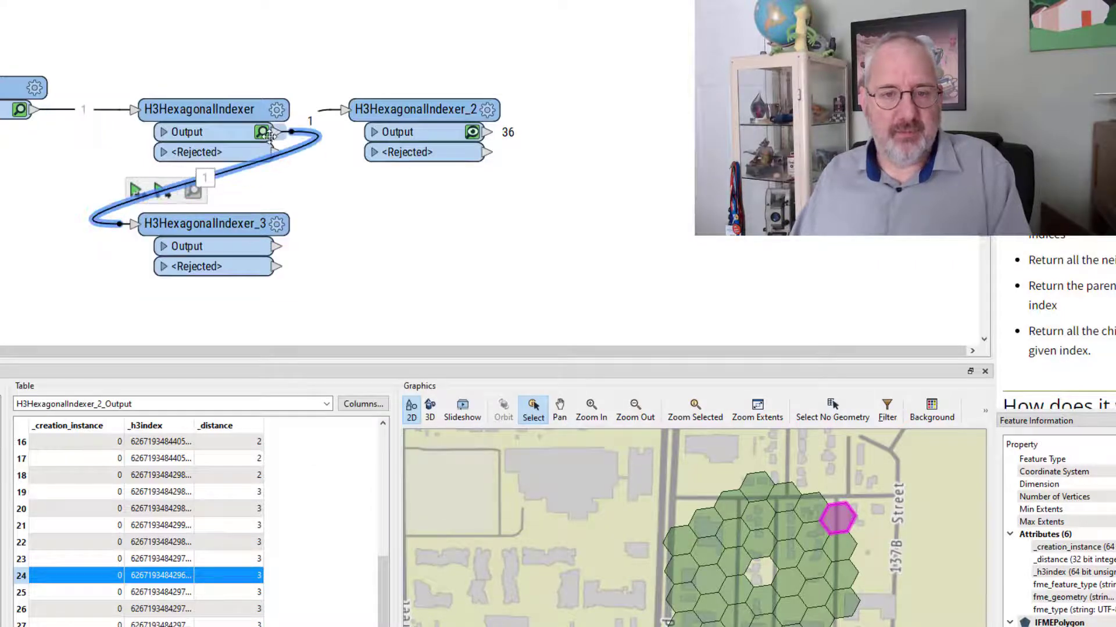
{"action": "left_click", "coordinate": [277, 225]}
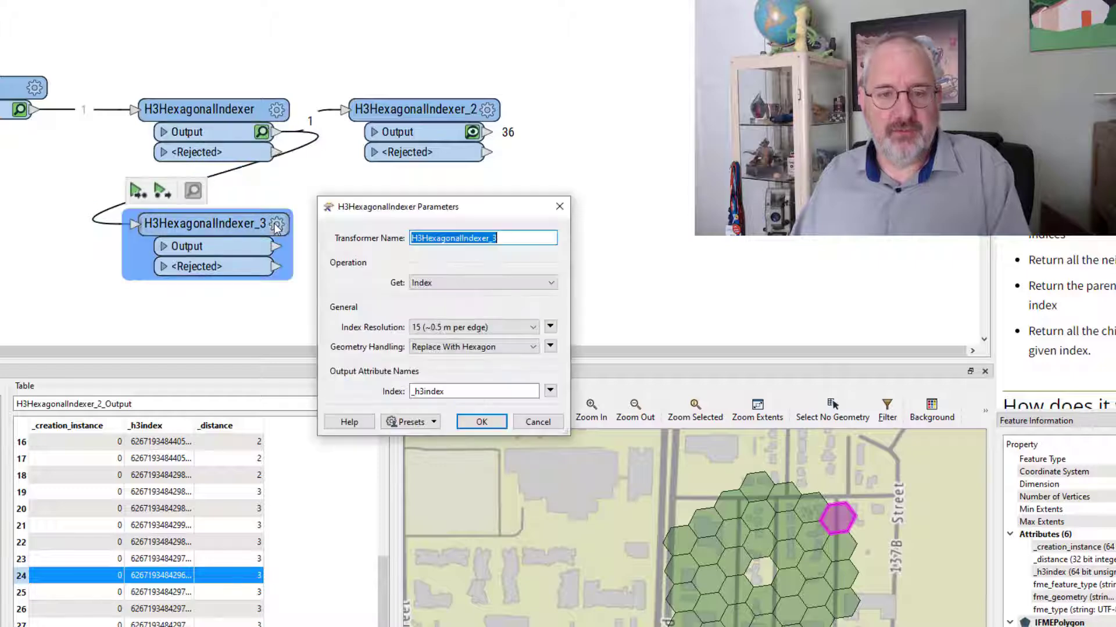
{"action": "left_click", "coordinate": [488, 282]}
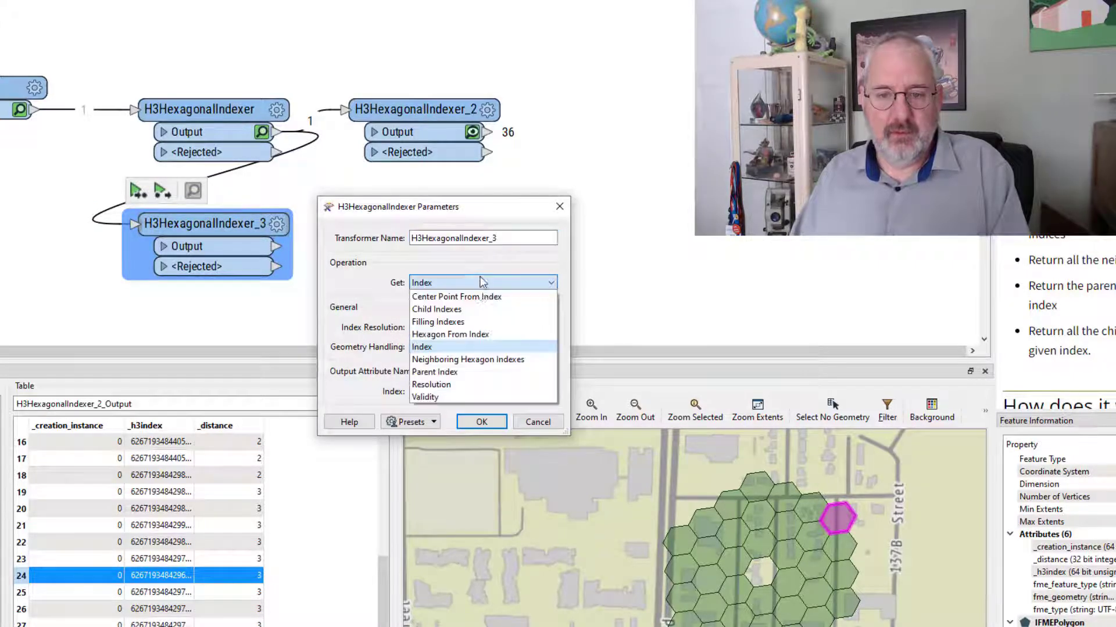
{"action": "left_click", "coordinate": [463, 373]}
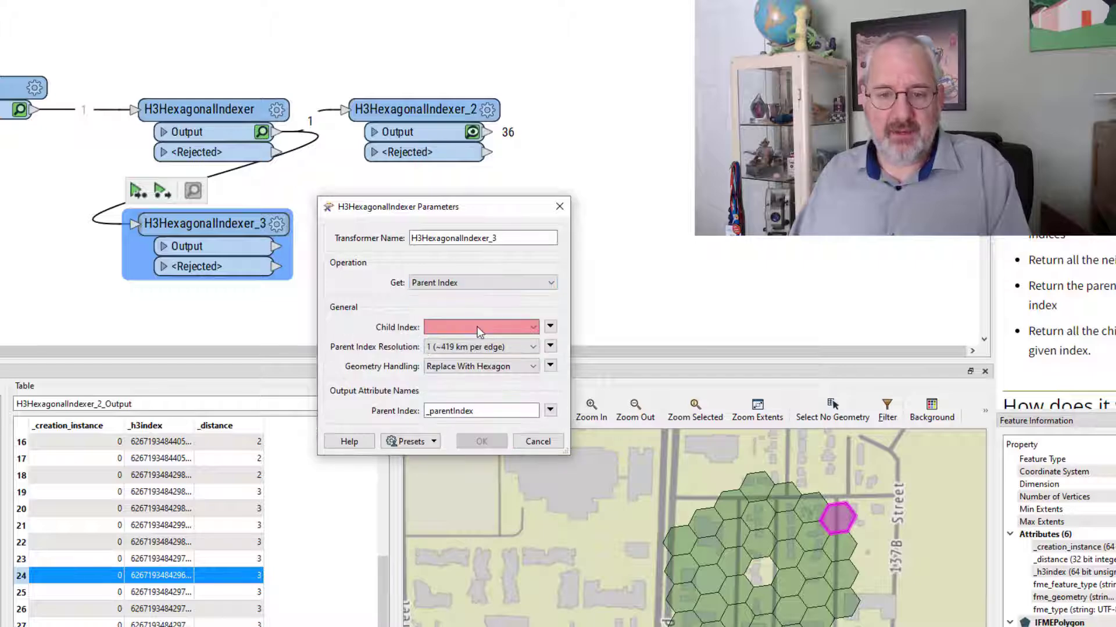
{"action": "left_click", "coordinate": [476, 327]}
{"action": "left_click", "coordinate": [459, 356]}
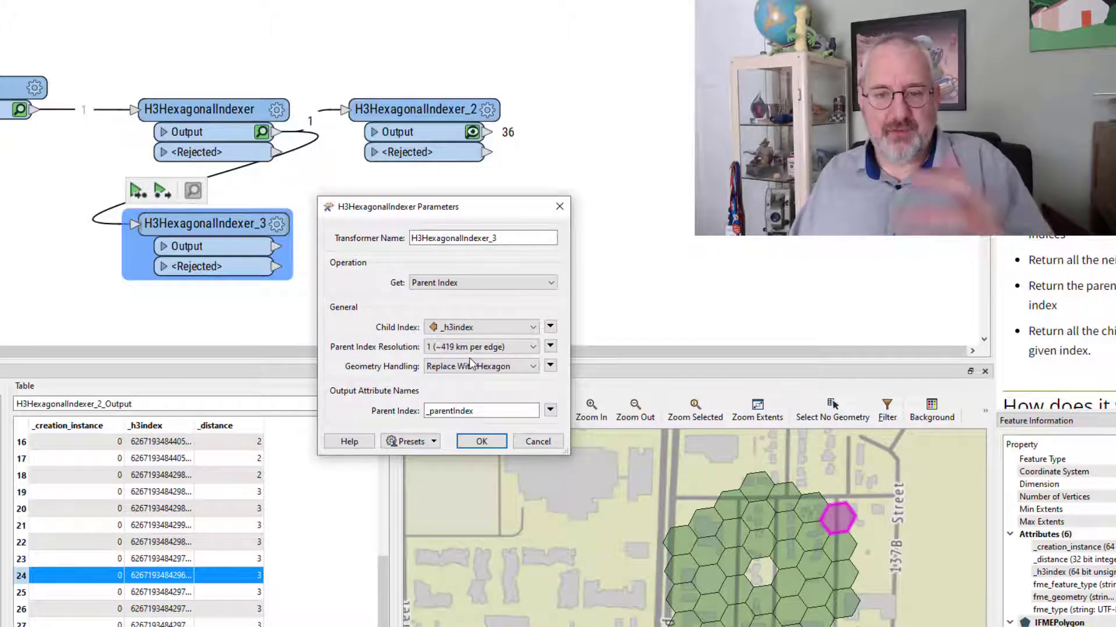
{"action": "left_click", "coordinate": [478, 348]}
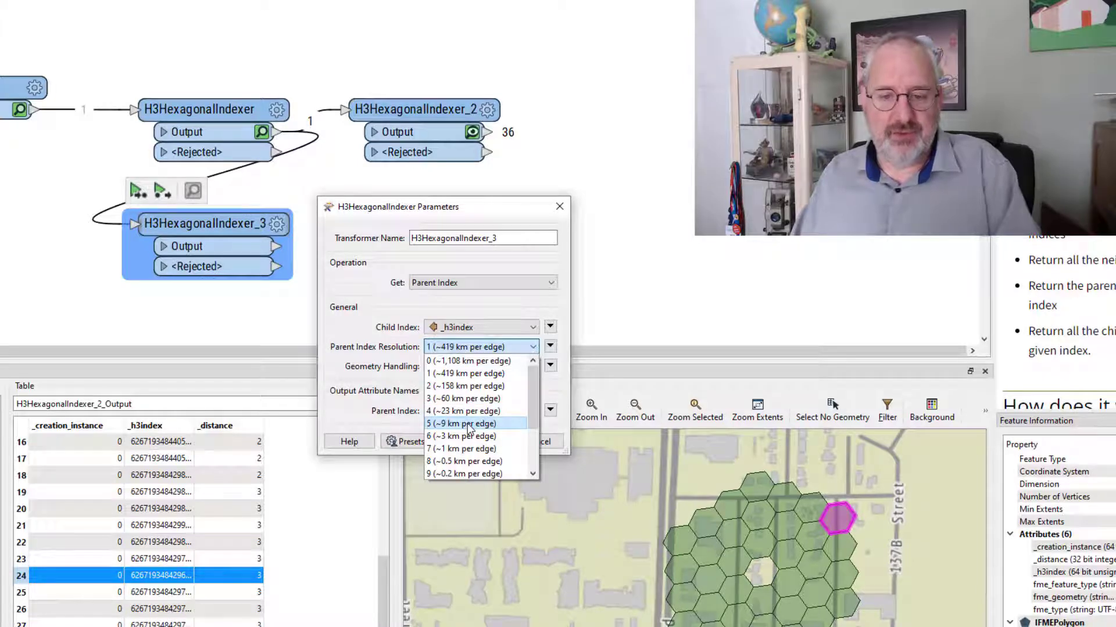
{"action": "left_click", "coordinate": [462, 449]}
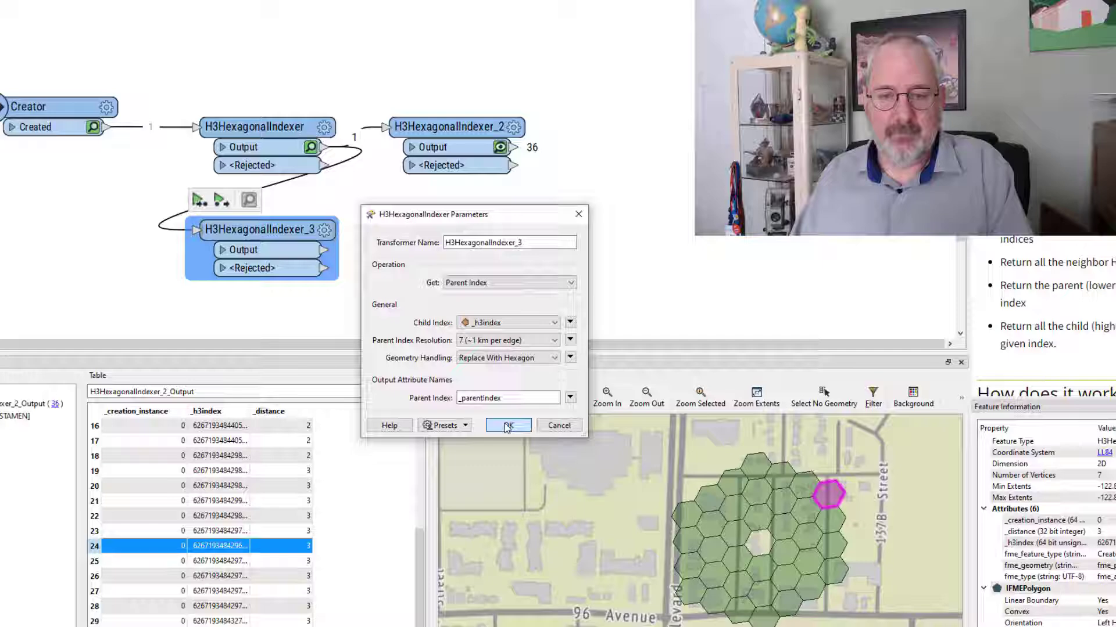
{"action": "left_click", "coordinate": [480, 441]}
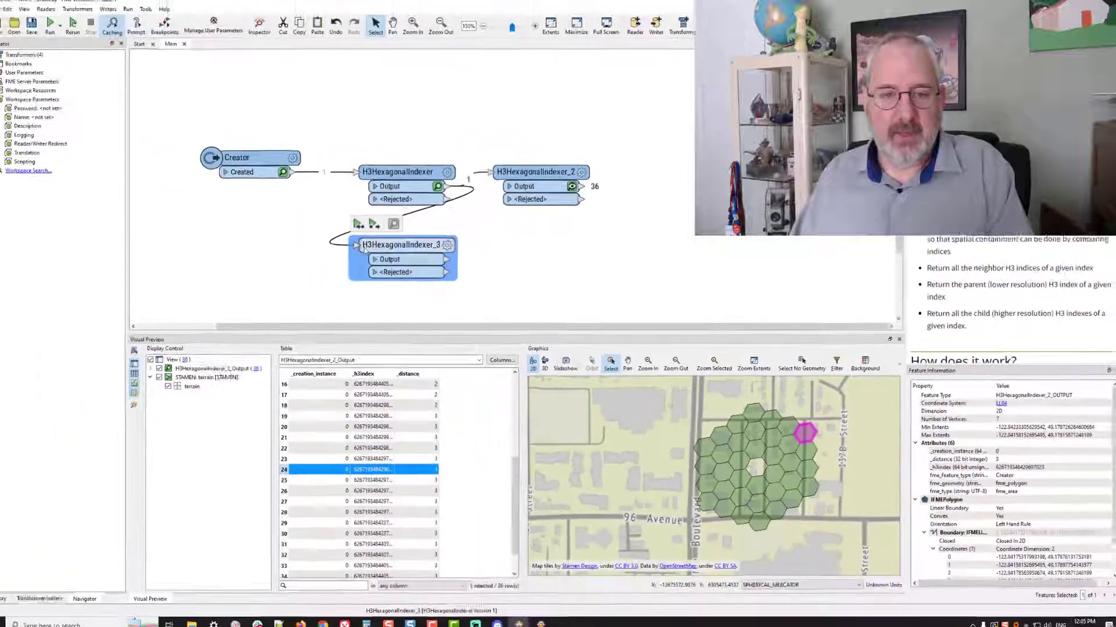
Run the third indexer and preview its parent hexagon together with the first indexer's original hexagon on the map
{"action": "left_click", "coordinate": [366, 225]}
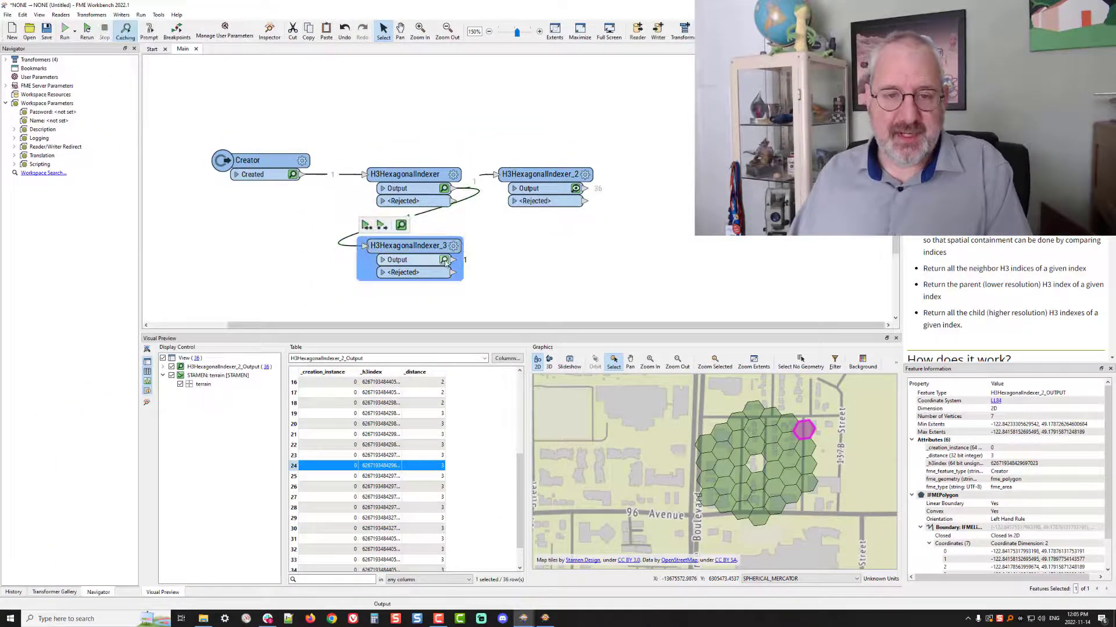
{"action": "left_click", "coordinate": [444, 260]}
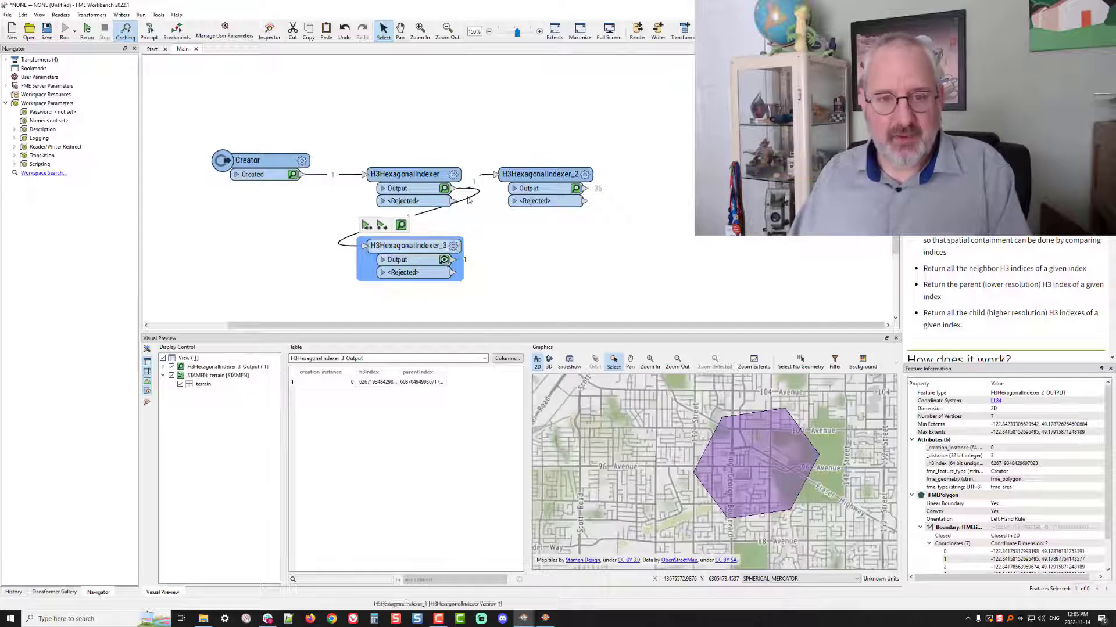
{"action": "left_click", "coordinate": [444, 188]}
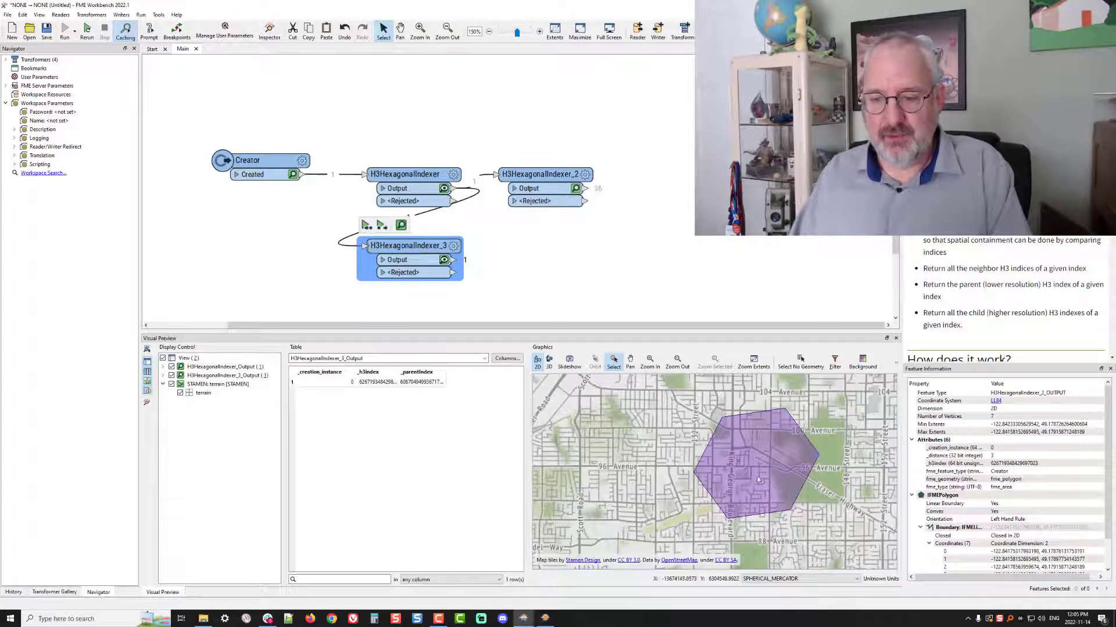
{"action": "scroll", "coordinate": [737, 462], "scroll_direction": "up", "scroll_amount": 5}
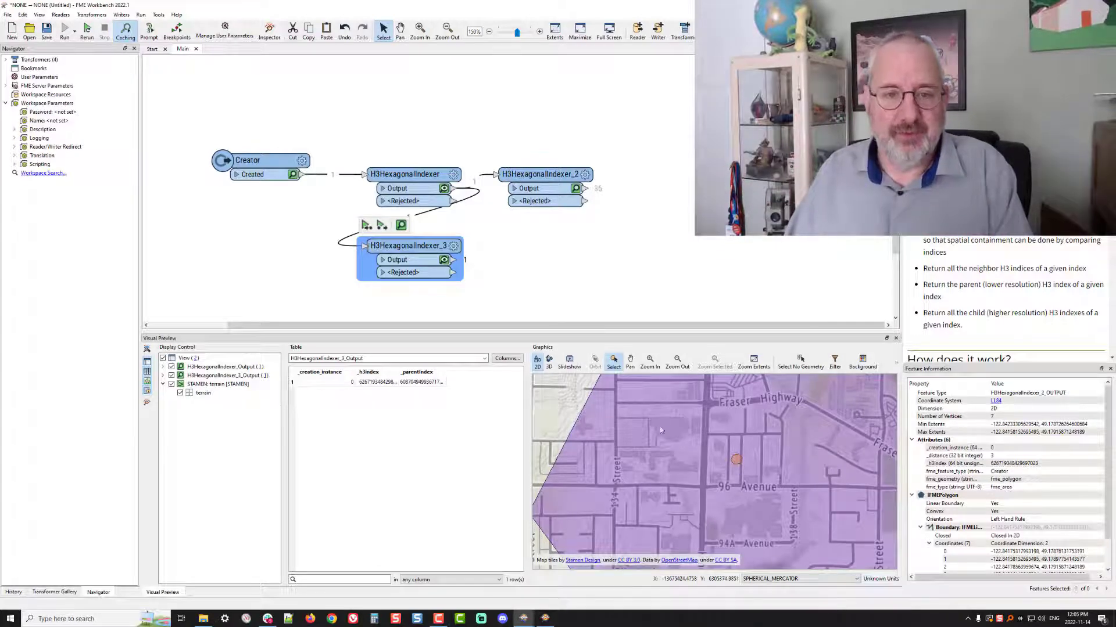
Duplicate the third indexer, place the copy beside it, and connect it to the third indexer's Output port
{"action": "key", "text": "ctrl+d"}
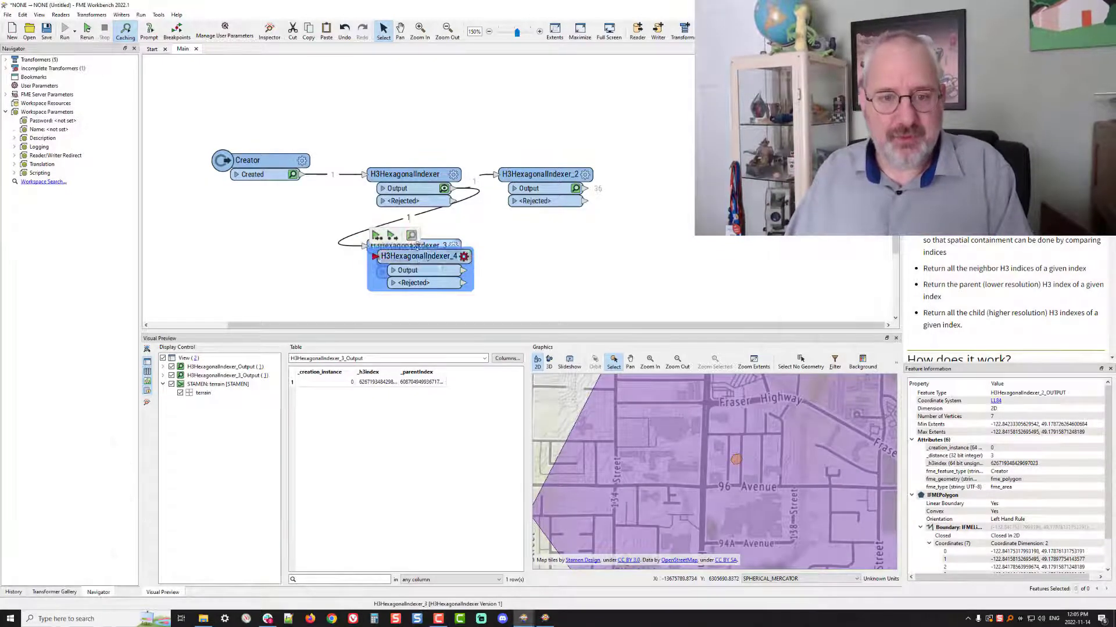
{"action": "left_click_drag", "start_coordinate": [416, 255], "coordinate": [543, 251]}
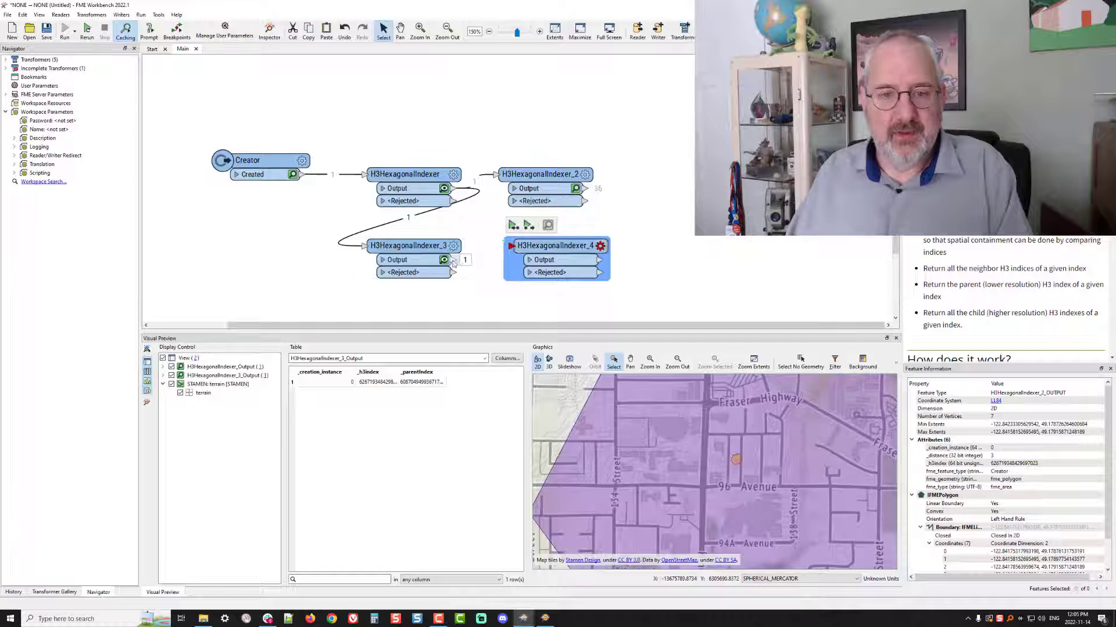
Configure the fourth indexer to get Child Indexes from _parentIndex at resolution 8 (~0.5 km per edge)
{"action": "left_click", "coordinate": [600, 247]}
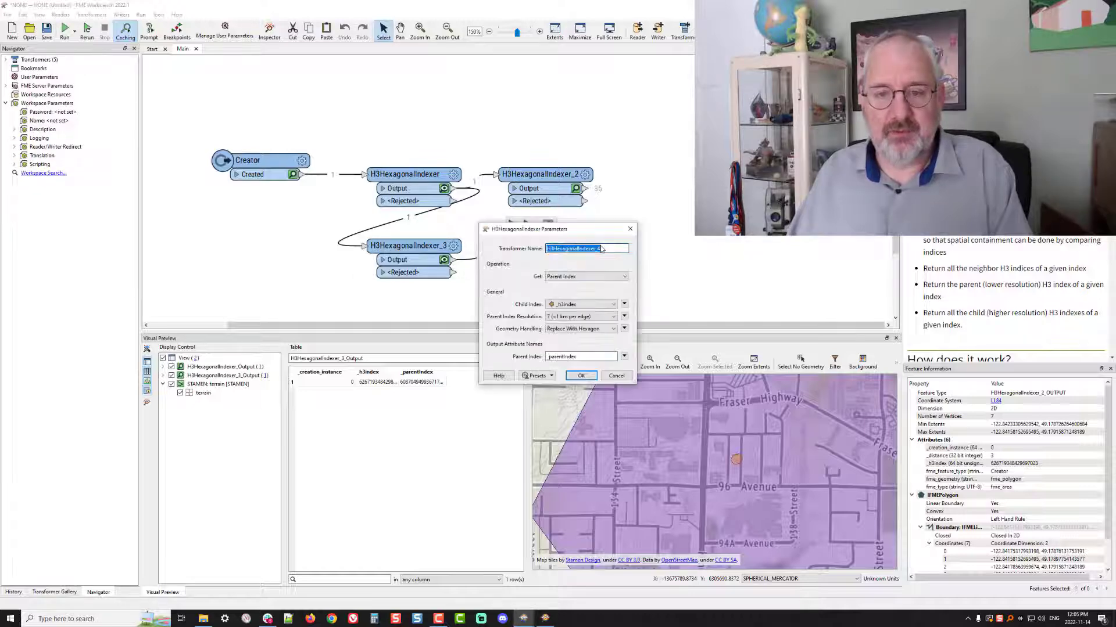
{"action": "left_click", "coordinate": [584, 306]}
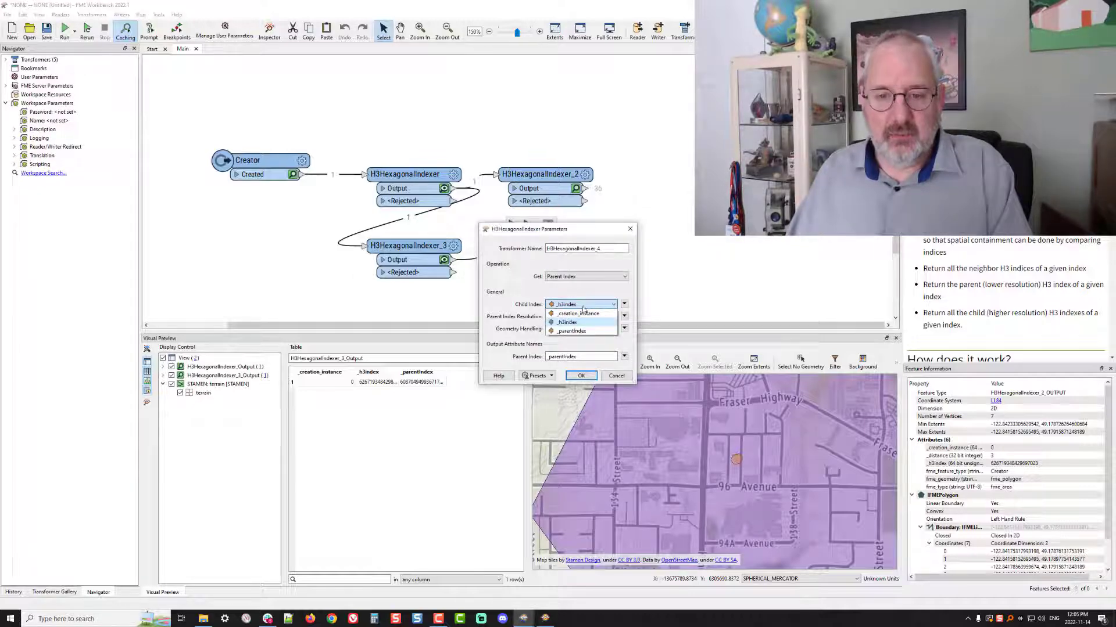
{"action": "left_click", "coordinate": [572, 330]}
{"action": "left_click", "coordinate": [579, 317]}
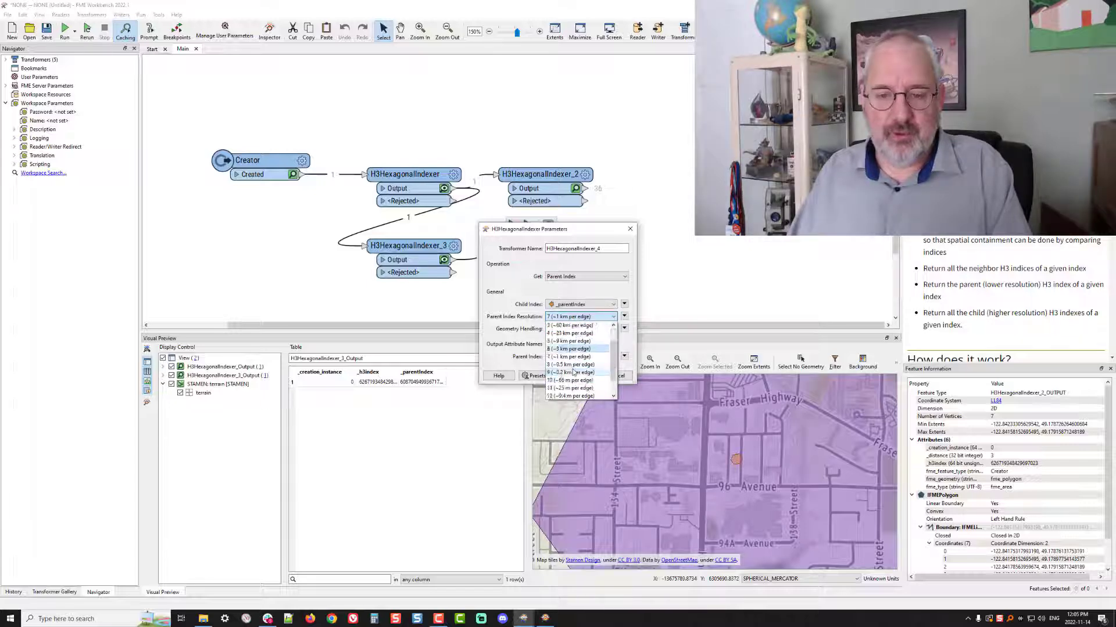
{"action": "left_click", "coordinate": [568, 365]}
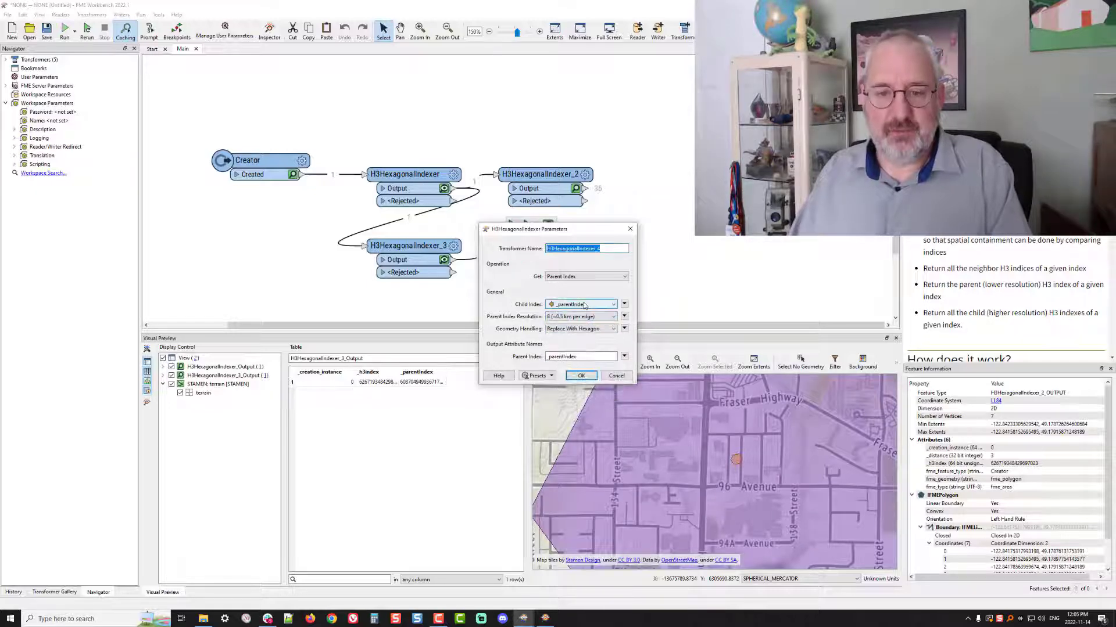
{"action": "left_click", "coordinate": [583, 274]}
{"action": "left_click", "coordinate": [575, 289]}
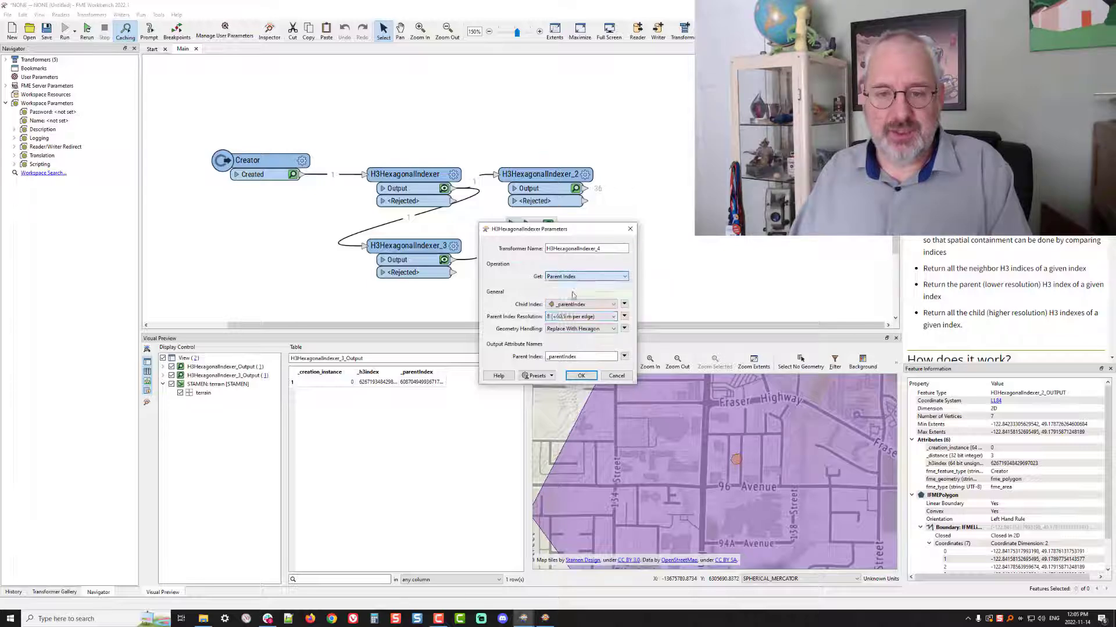
{"action": "left_click", "coordinate": [580, 374]}
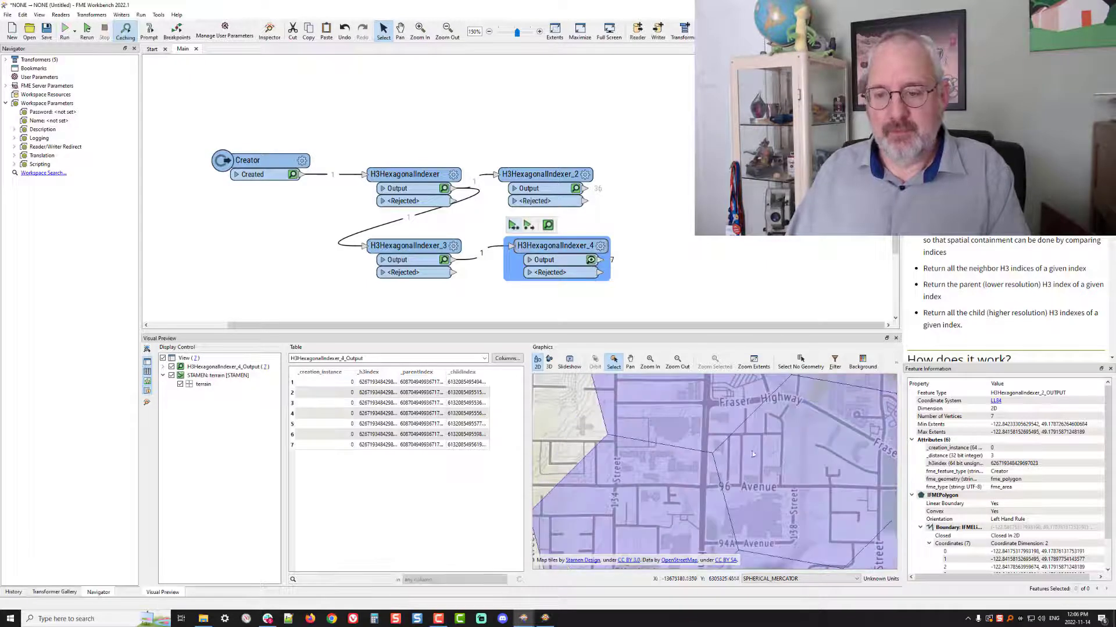
Examine the child hexagons on the map and inspect the third indexer's parent hexagon output
{"action": "scroll", "coordinate": [760, 457], "scroll_direction": "down", "scroll_amount": 5}
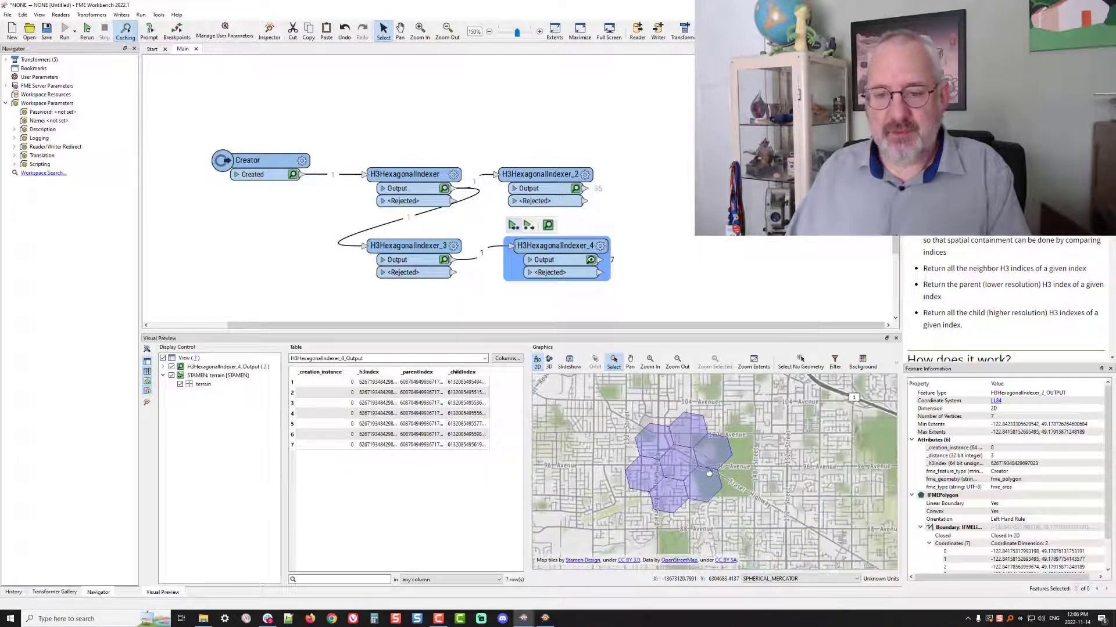
{"action": "left_click", "coordinate": [444, 260]}
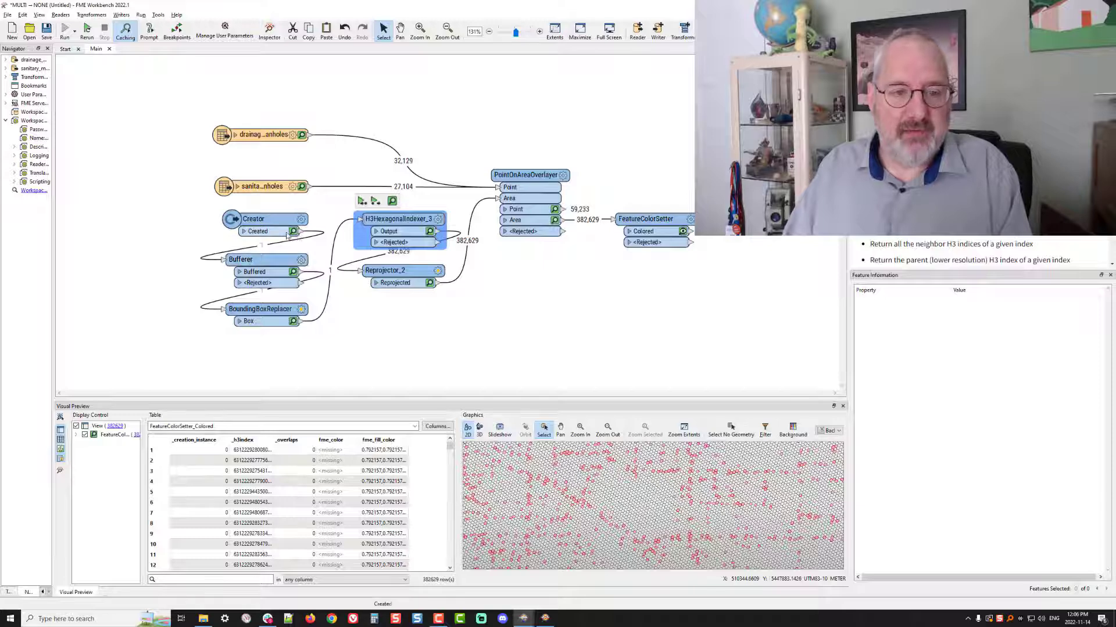
In the manholes workspace, inspect the cached outputs of the Bufferer, BoundingBoxReplacer and H3HexagonalIndexer_3 in turn
{"action": "left_click", "coordinate": [294, 273]}
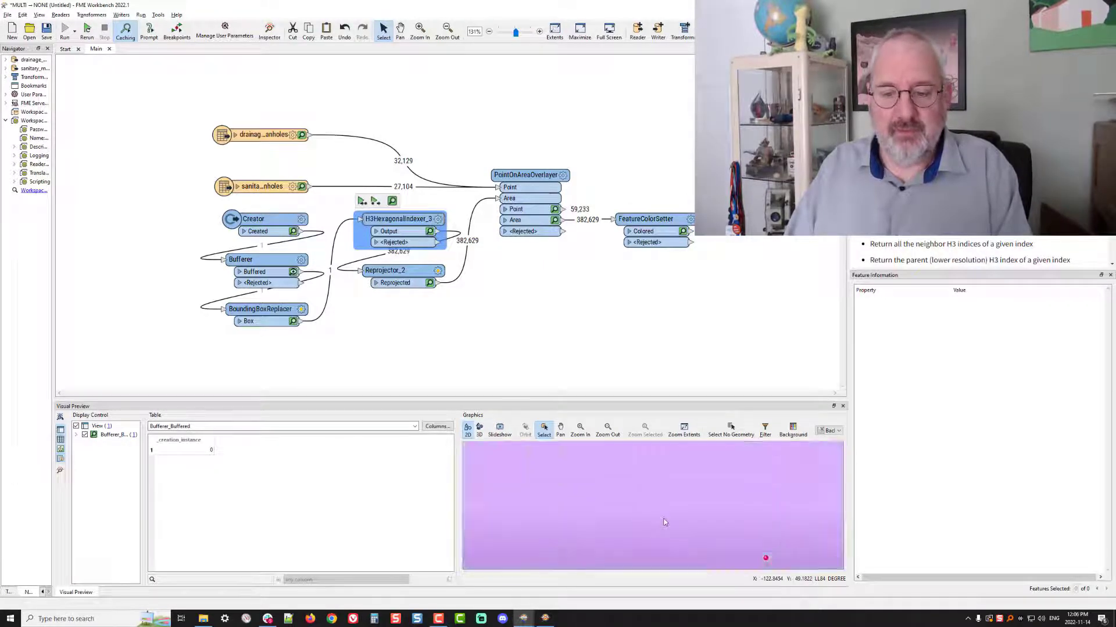
{"action": "scroll", "coordinate": [664, 522], "scroll_direction": "down", "scroll_amount": 5}
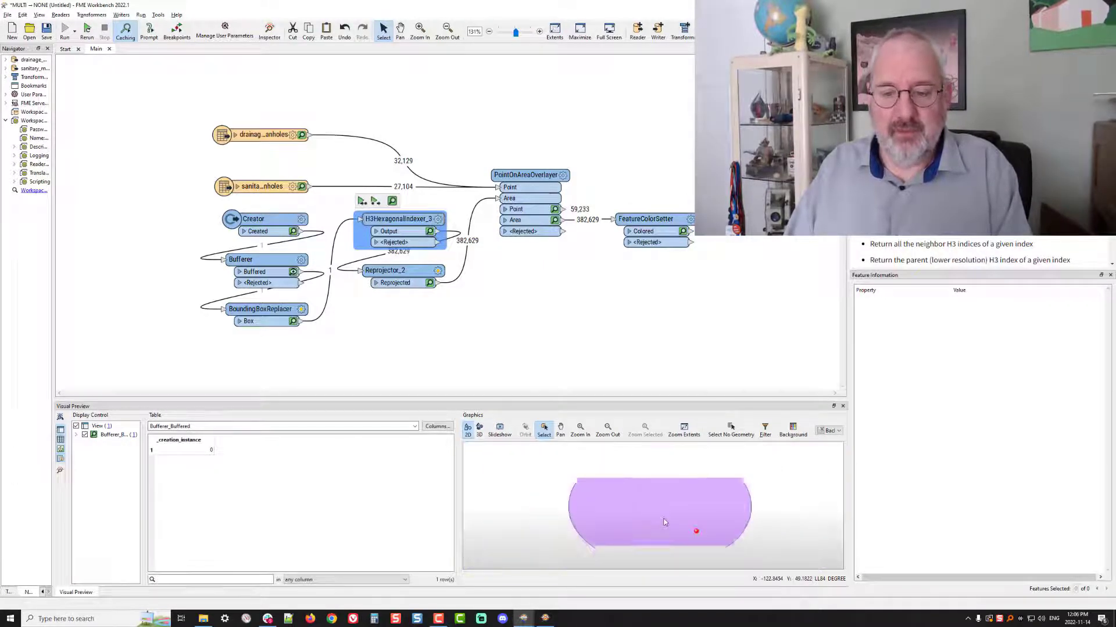
{"action": "left_click", "coordinate": [294, 323]}
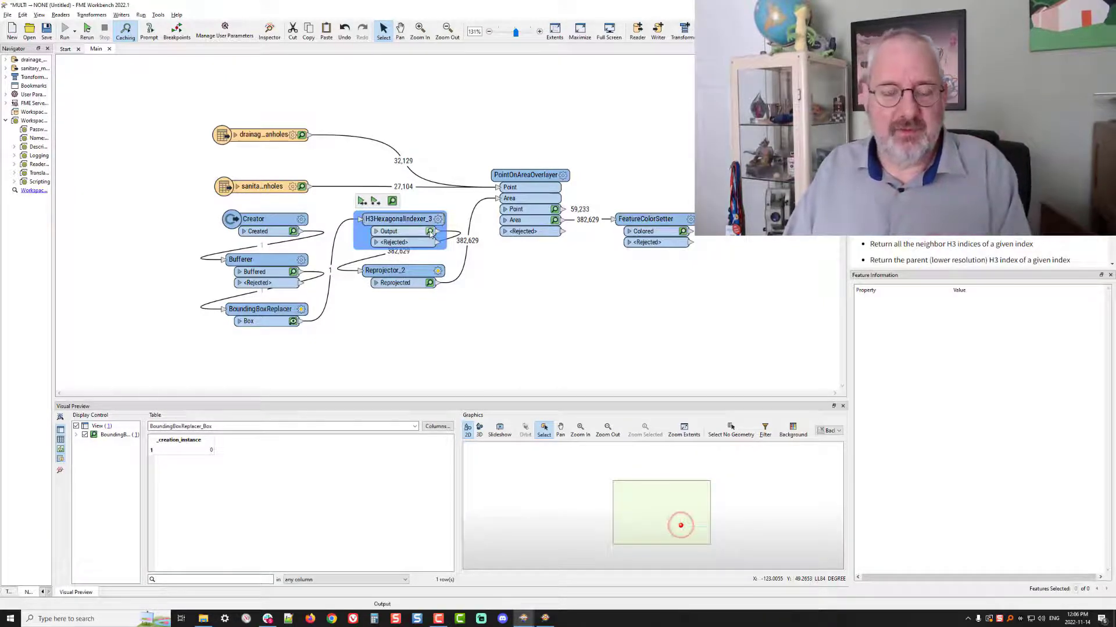
{"action": "left_click", "coordinate": [430, 232]}
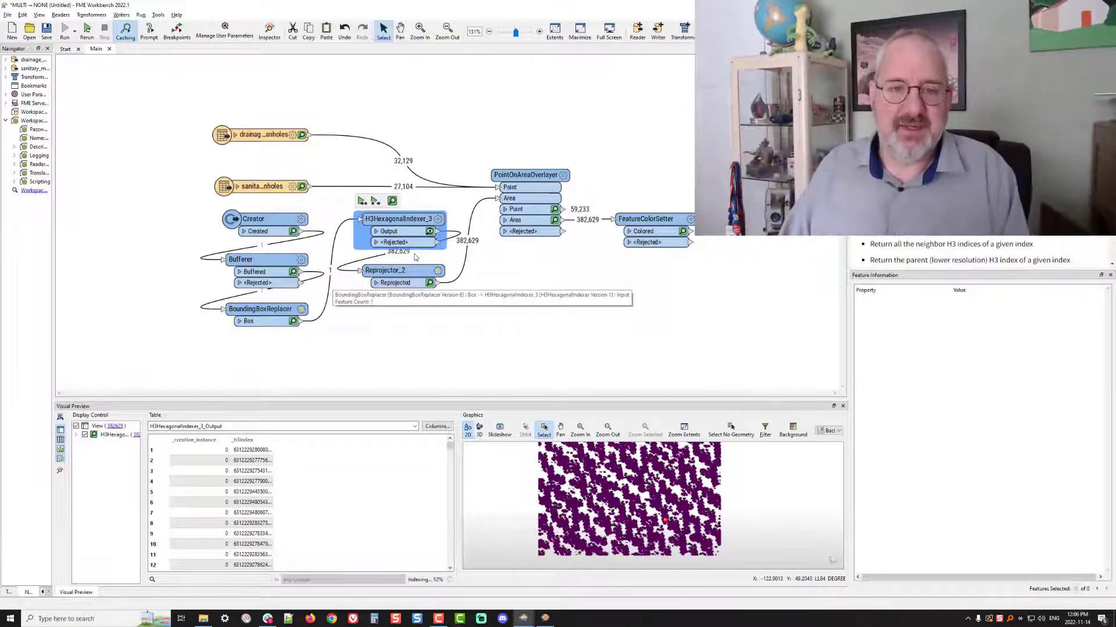
Review the parameters of H3HexagonalIndexer_3 without changing them
{"action": "left_click", "coordinate": [439, 219]}
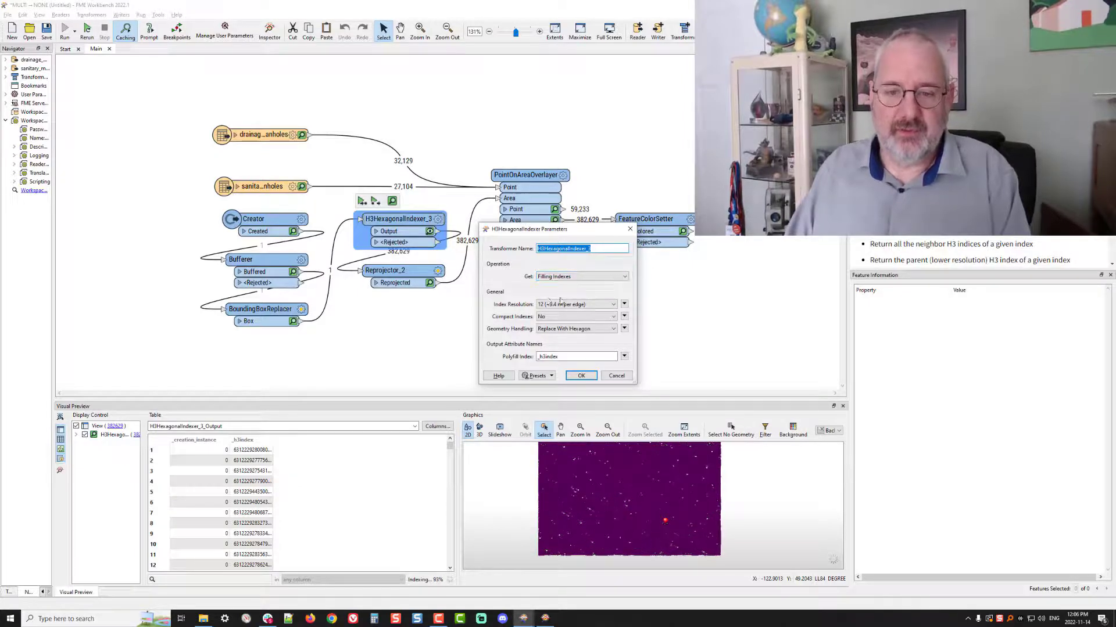
{"action": "left_click", "coordinate": [617, 376]}
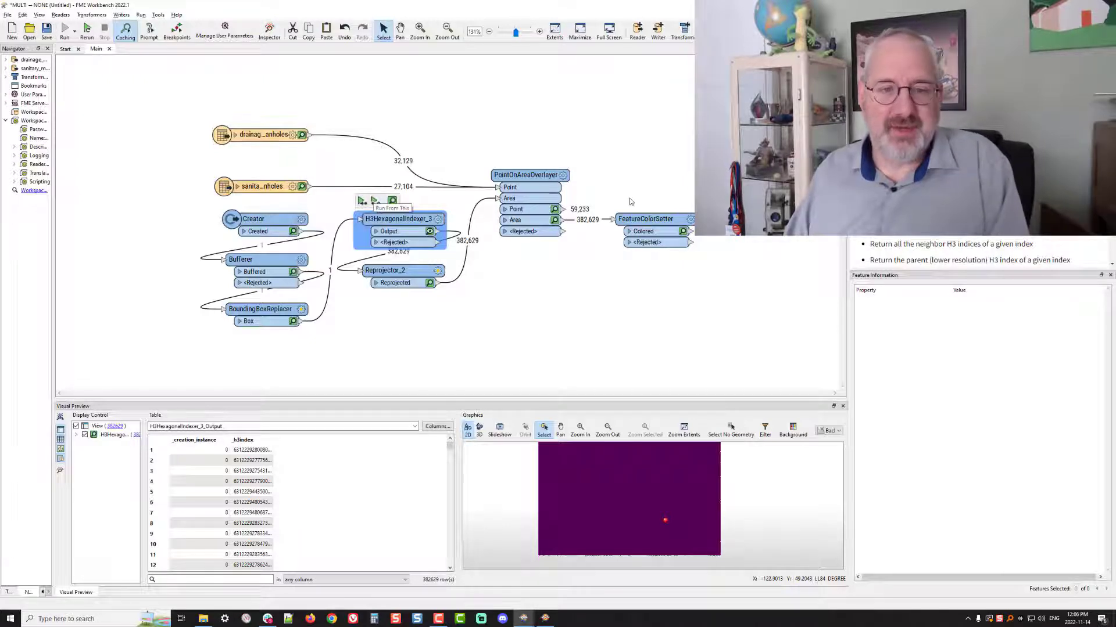
Inspect the FeatureColorSetter's cached Colored output and examine the colored hexagons up close in the preview
{"action": "left_click", "coordinate": [684, 232]}
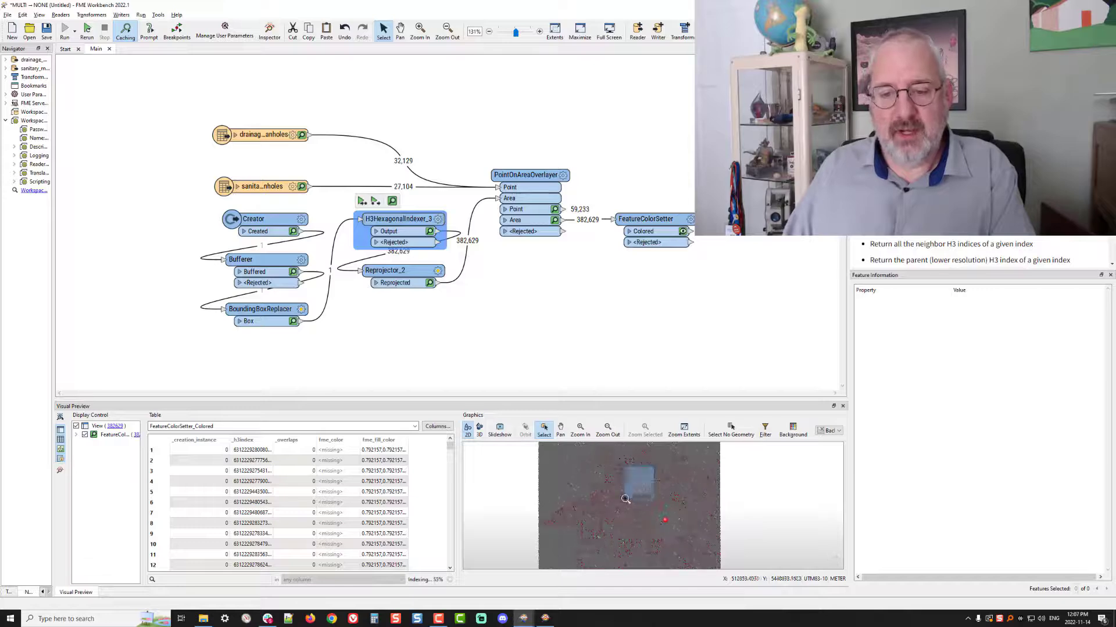
{"action": "left_click_drag", "start_coordinate": [625, 499], "coordinate": [624, 501]}
{"action": "left_click_drag", "start_coordinate": [672, 467], "coordinate": [602, 506]}
{"action": "scroll", "coordinate": [629, 527], "scroll_direction": "up", "scroll_amount": 2}
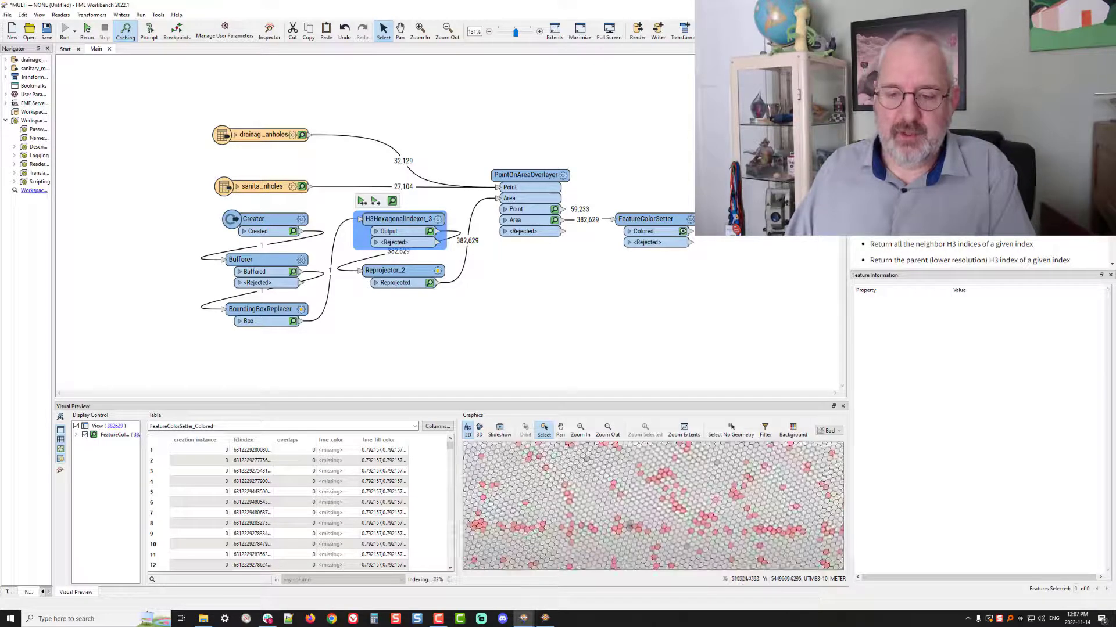
Open the FeatureColorSetter output in FME Data Inspector and examine the colored hexagons against the terrain background at street level
{"action": "left_click", "coordinate": [60, 470]}
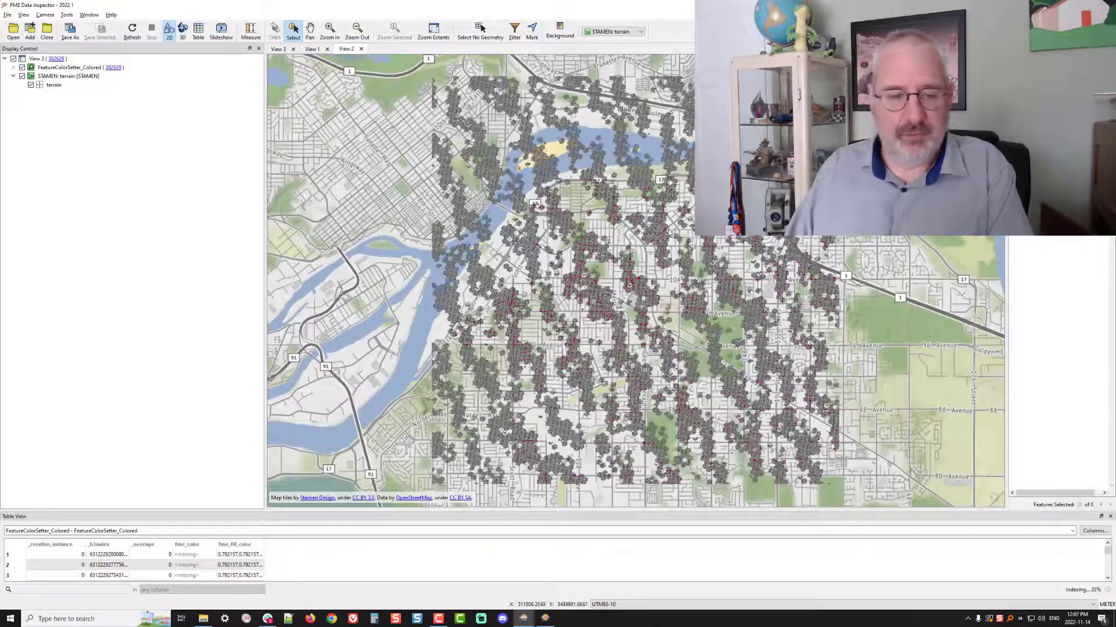
{"action": "left_click_drag", "start_coordinate": [669, 232], "coordinate": [620, 285]}
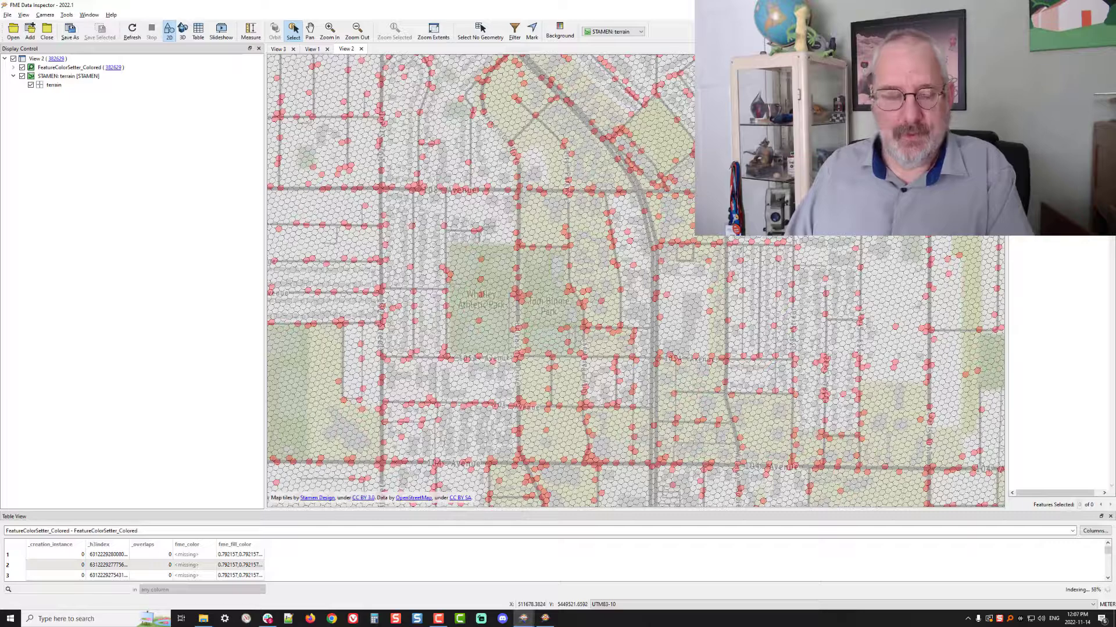